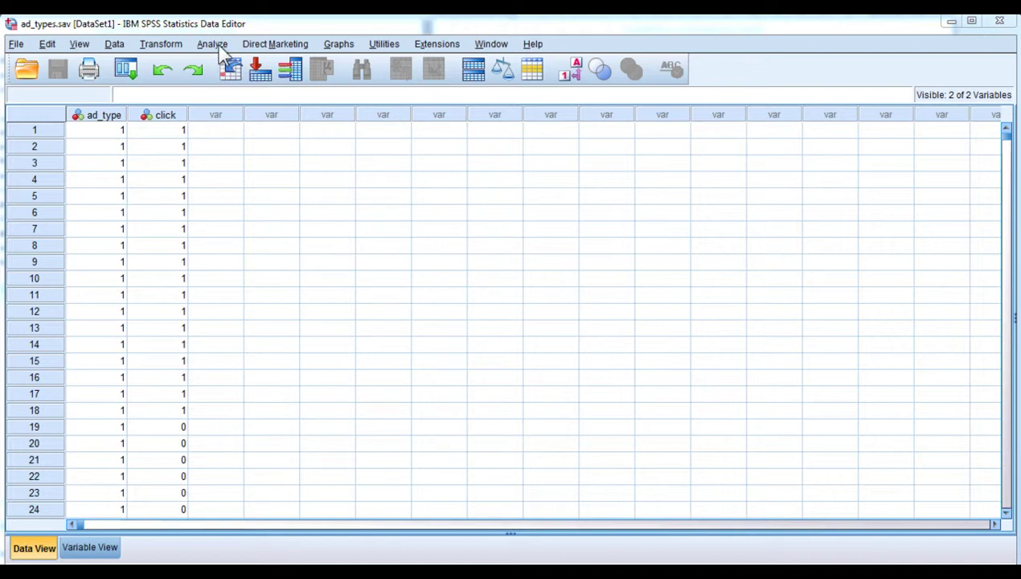
- Set up a Crosstabs table with ad_type as rows and click as columns
click(214, 45)
mouse_move(281, 82)
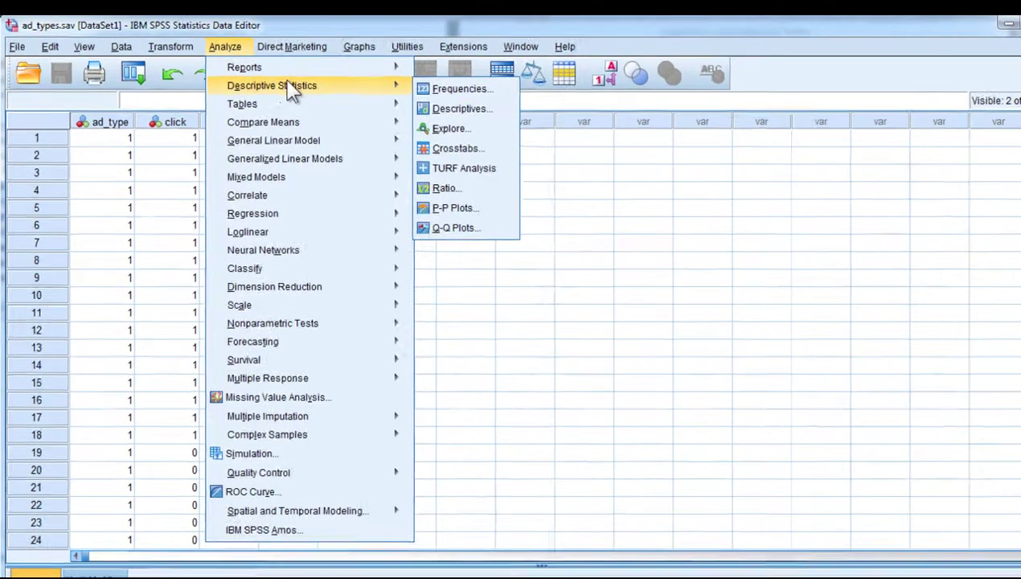
click(441, 133)
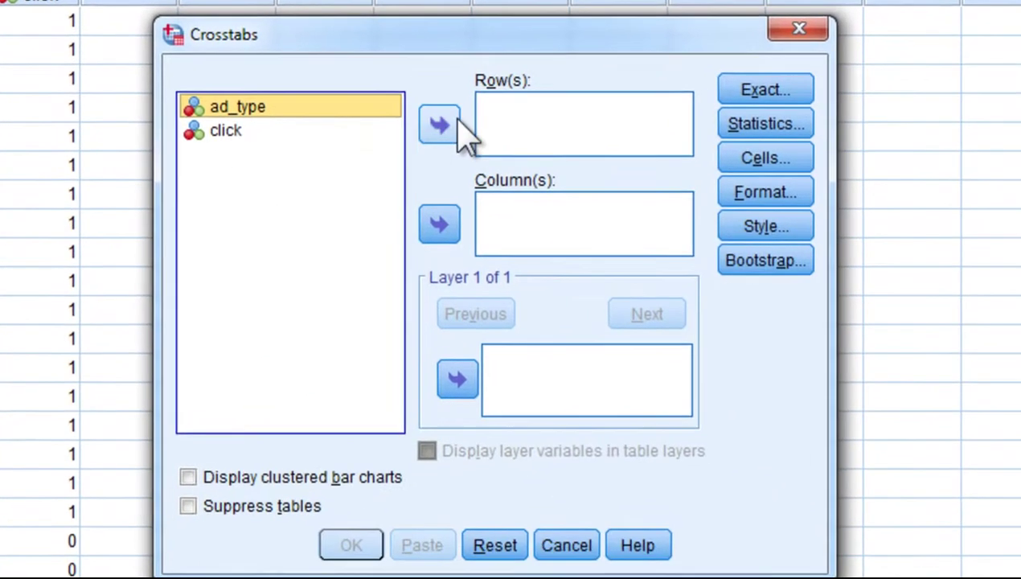
click(689, 332)
click(259, 110)
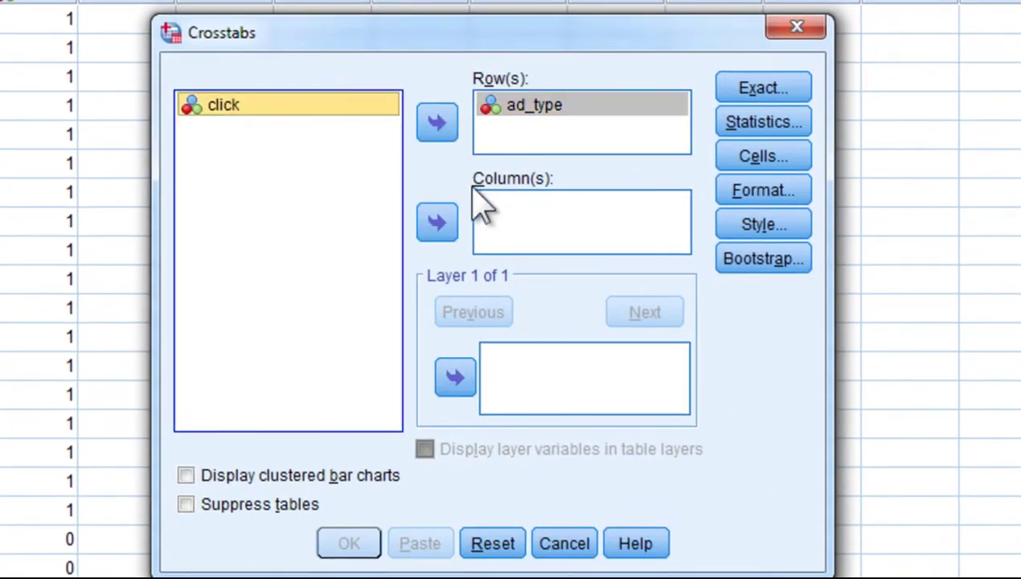
click(440, 223)
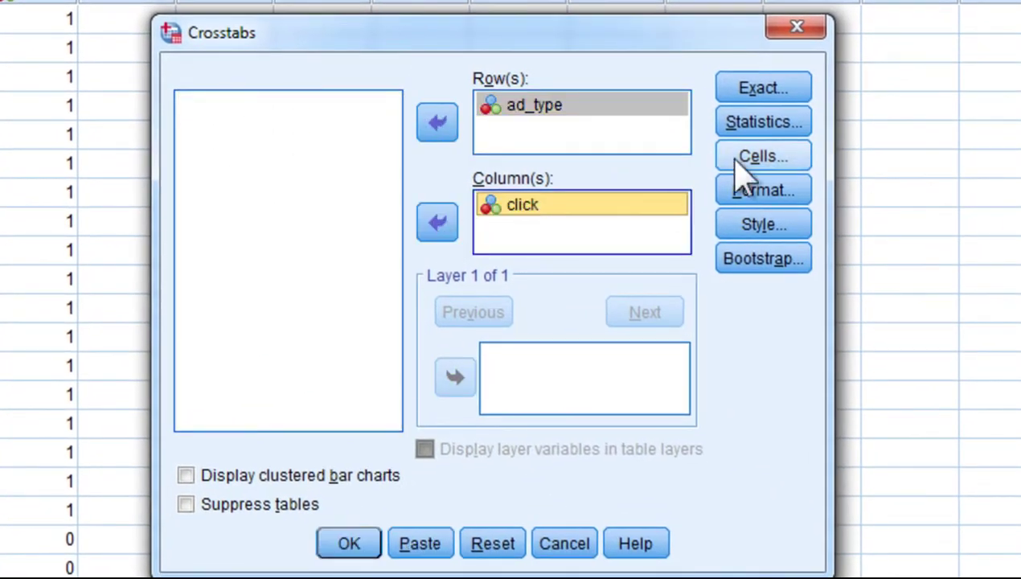
- Request the Chi-square statistic and row percentages in the cells
click(787, 131)
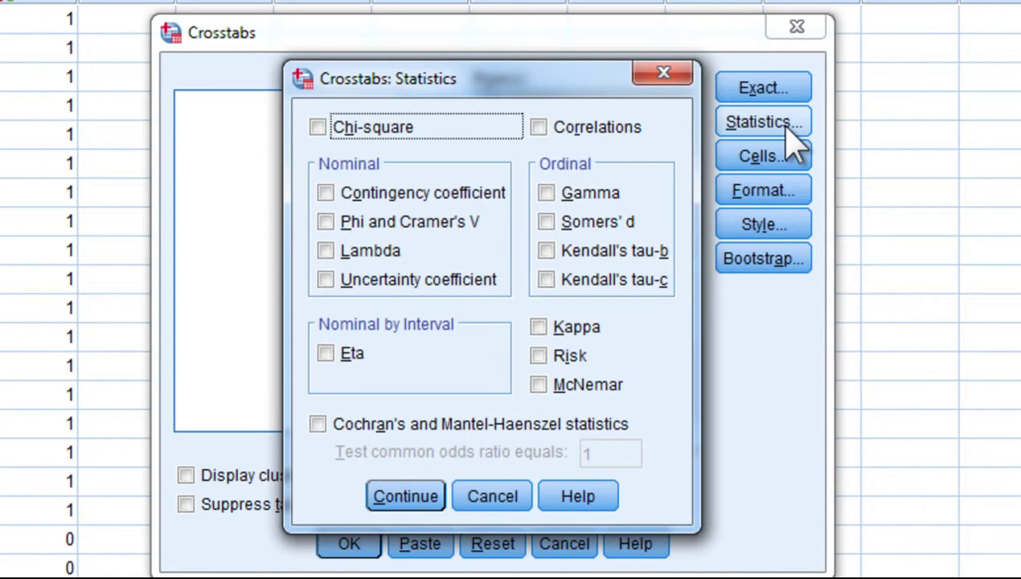
click(464, 129)
click(407, 495)
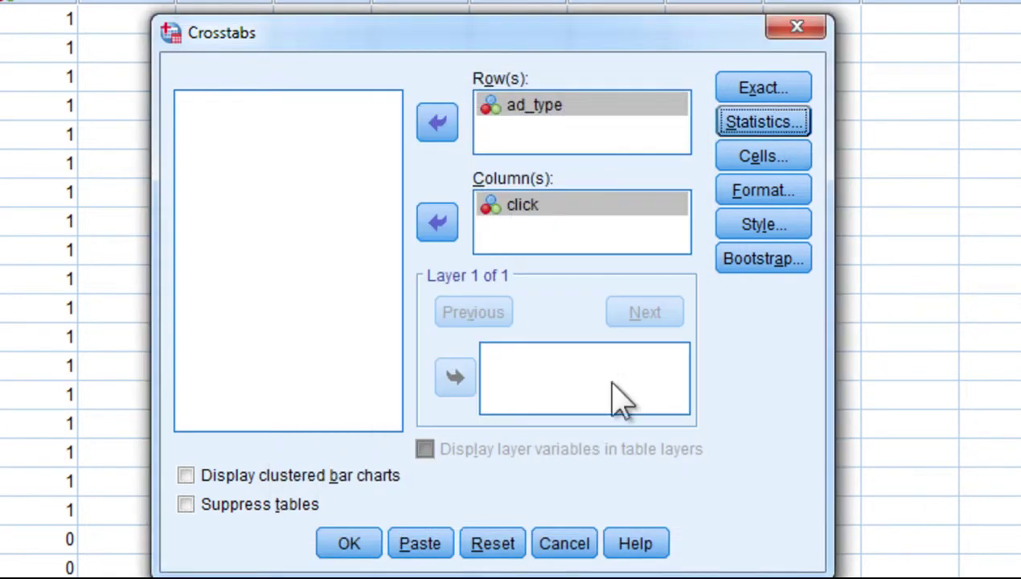
click(760, 158)
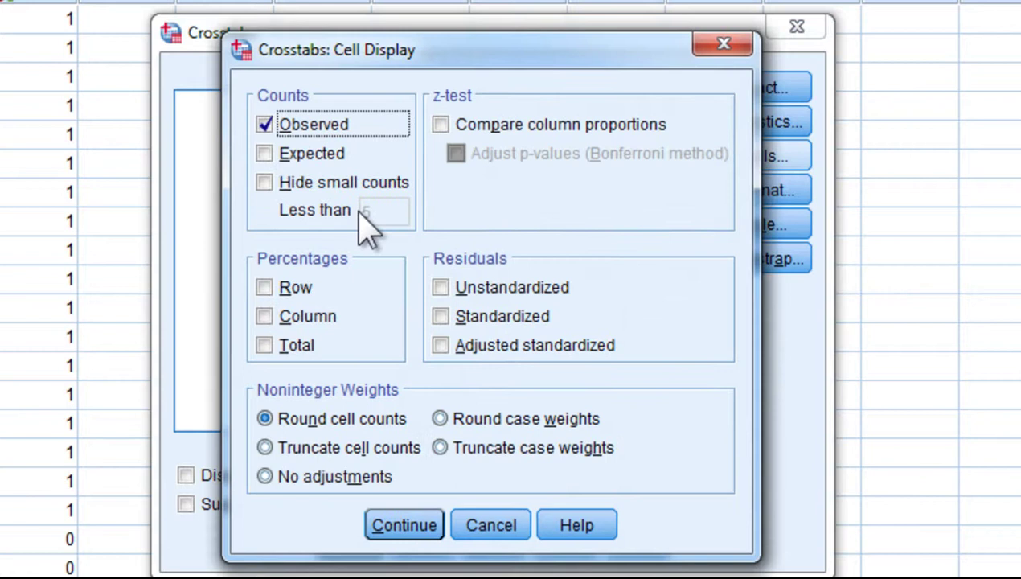
click(303, 288)
click(390, 529)
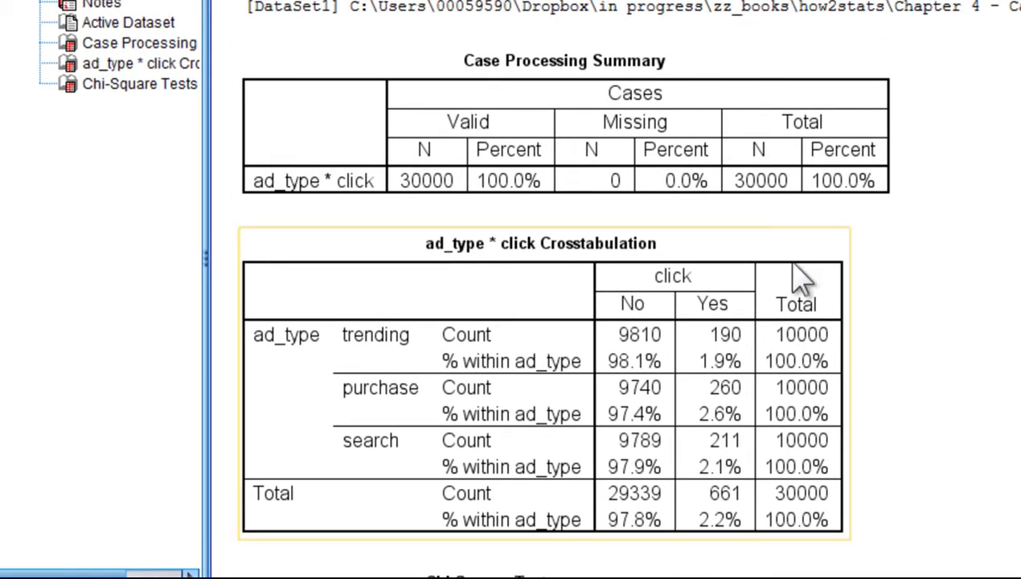
scroll(948, 291, down, 3)
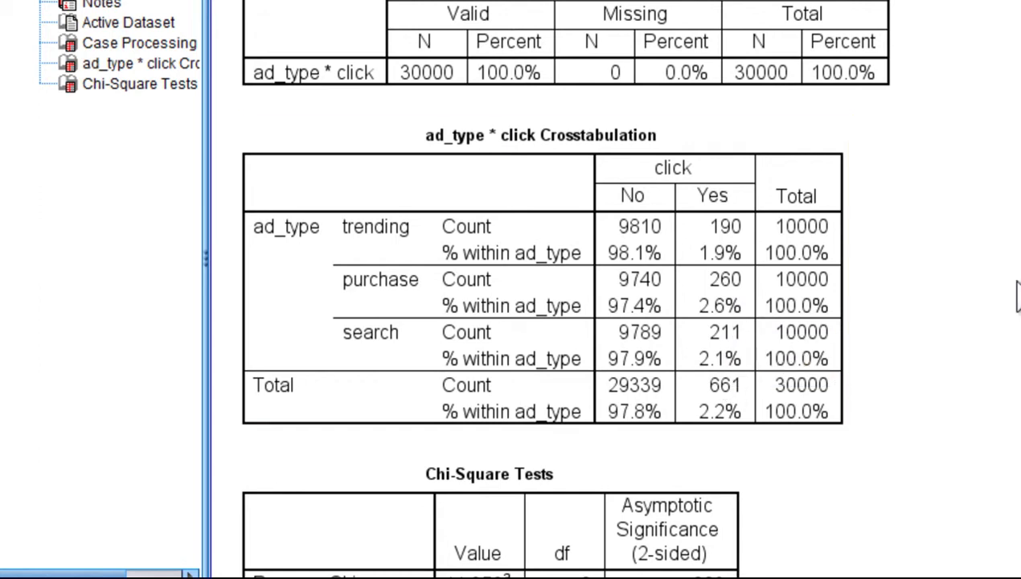
scroll(1017, 293, down, 3)
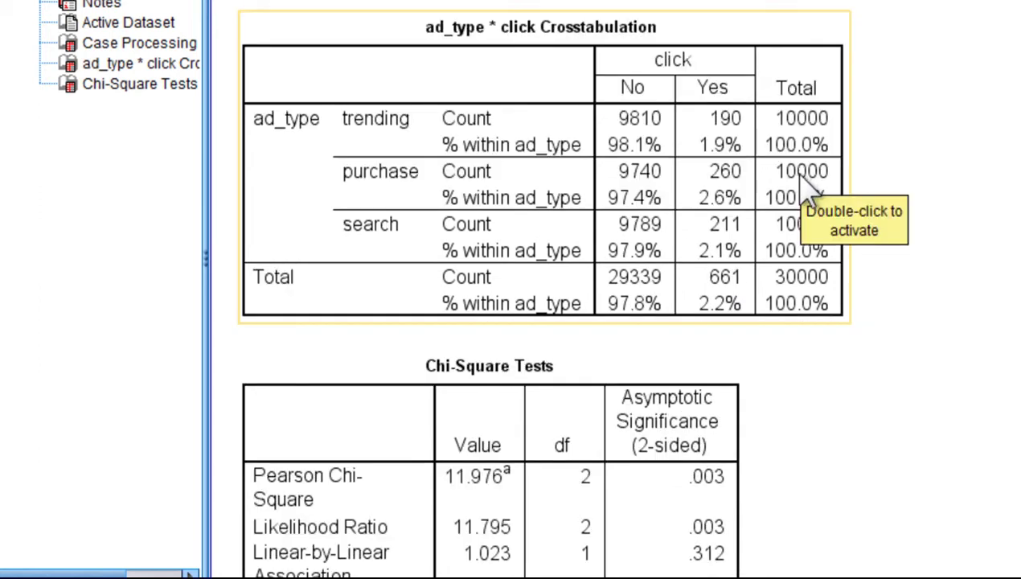
scroll(809, 188, down, 3)
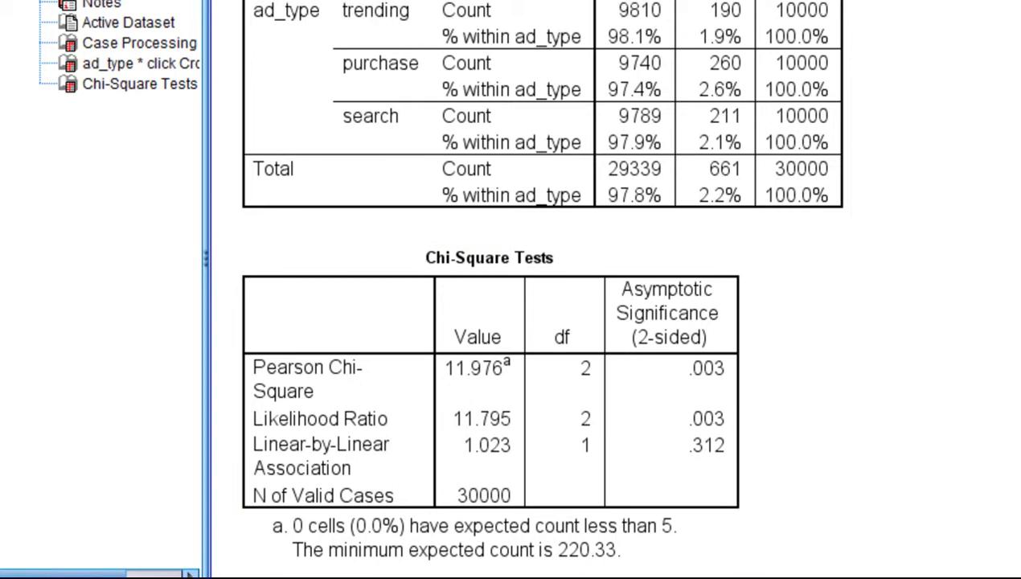
scroll(538, 281, down, 1)
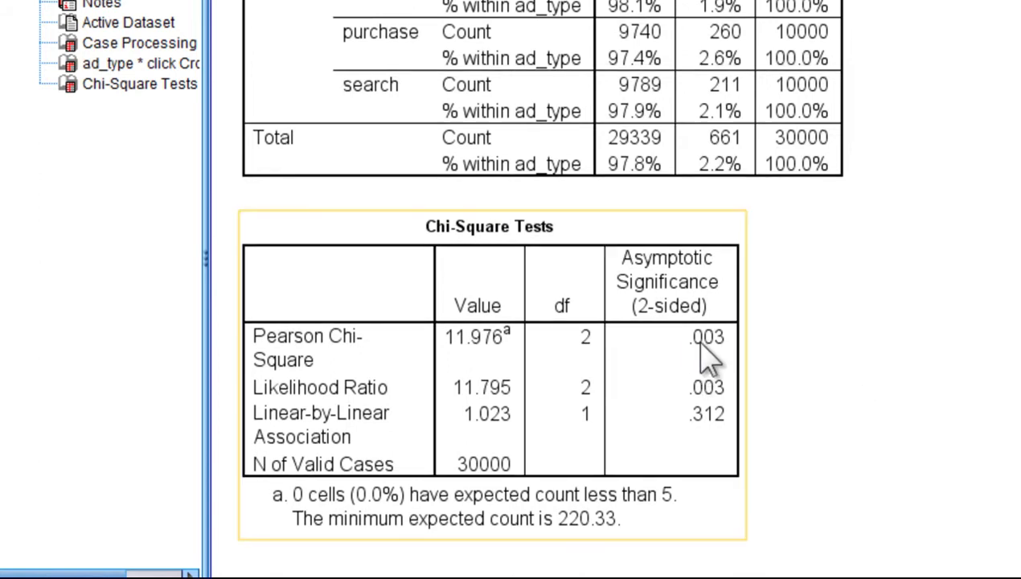
scroll(708, 357, up, 5)
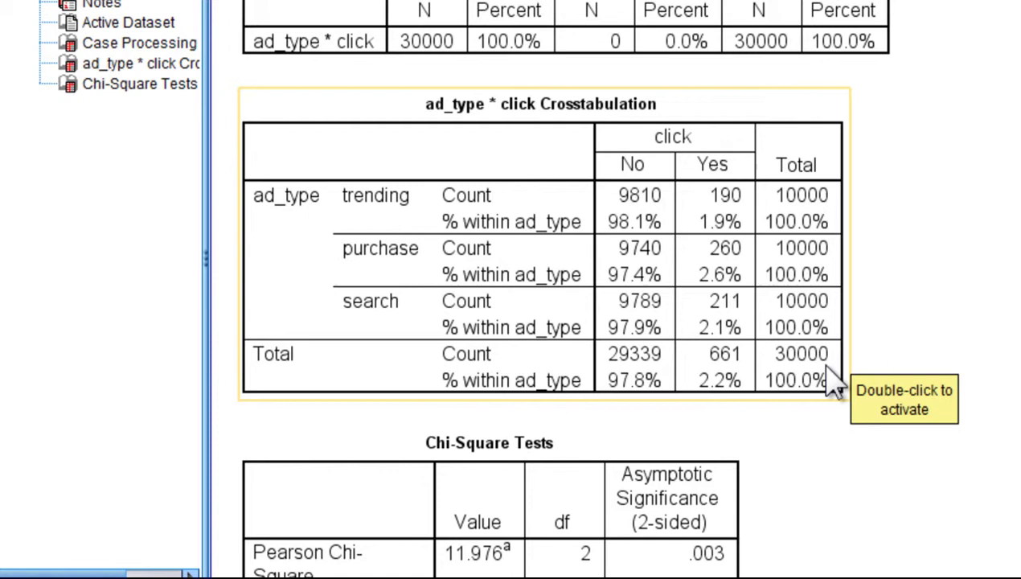
scroll(834, 384, down, 3)
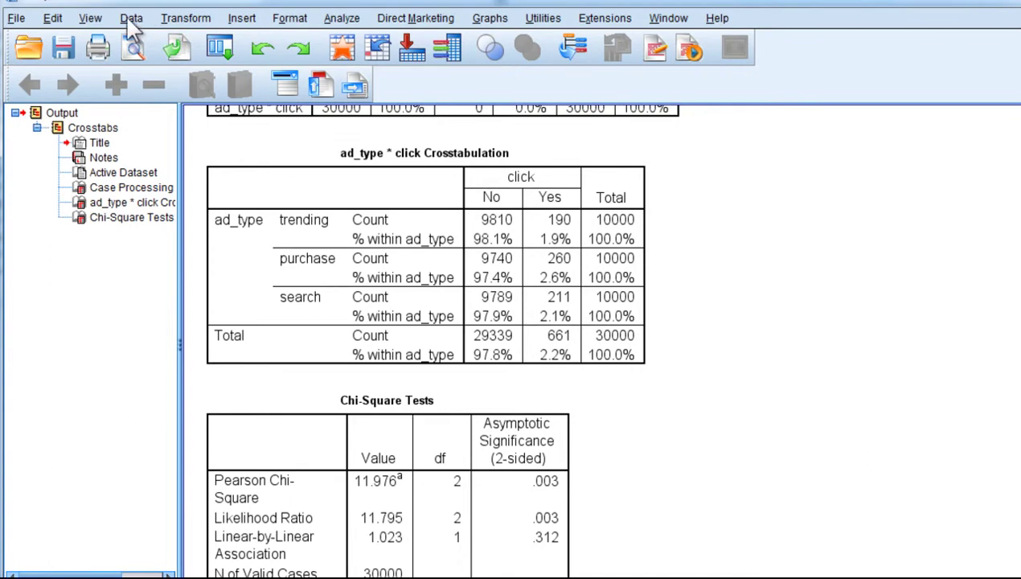
- Enter the Select Cases If condition ad_type = 1 | ad_type = 2
click(132, 20)
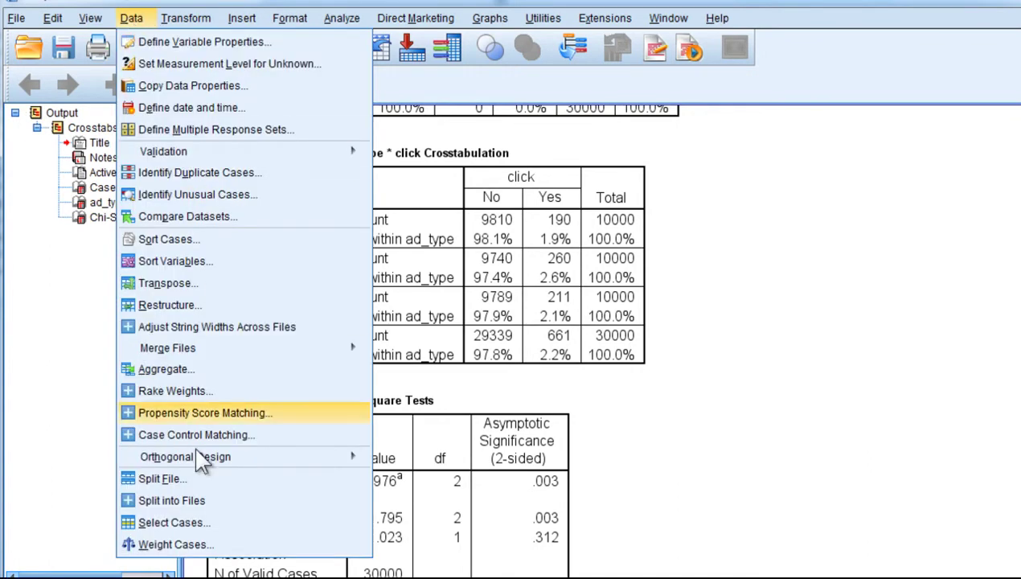
click(181, 523)
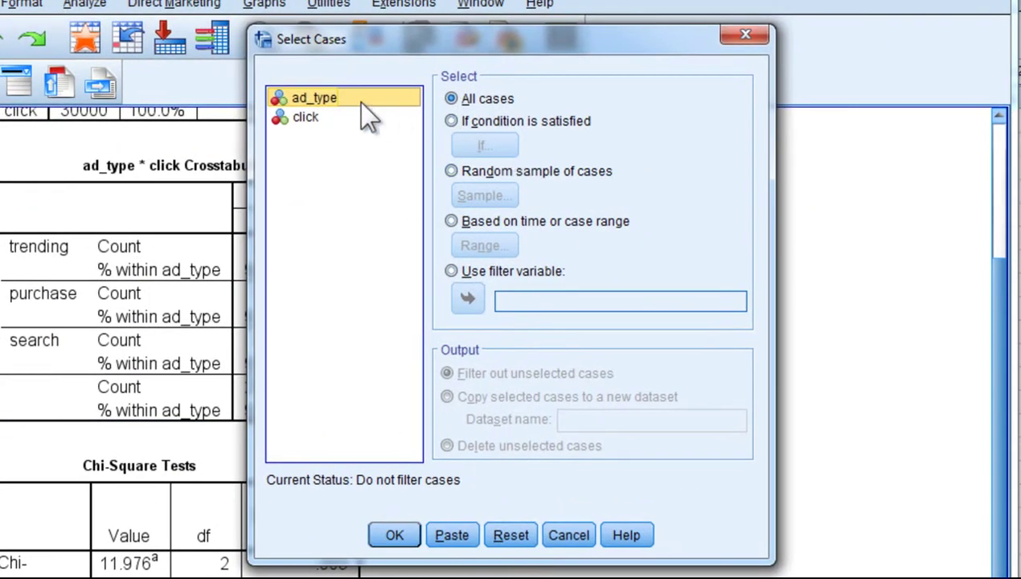
click(451, 123)
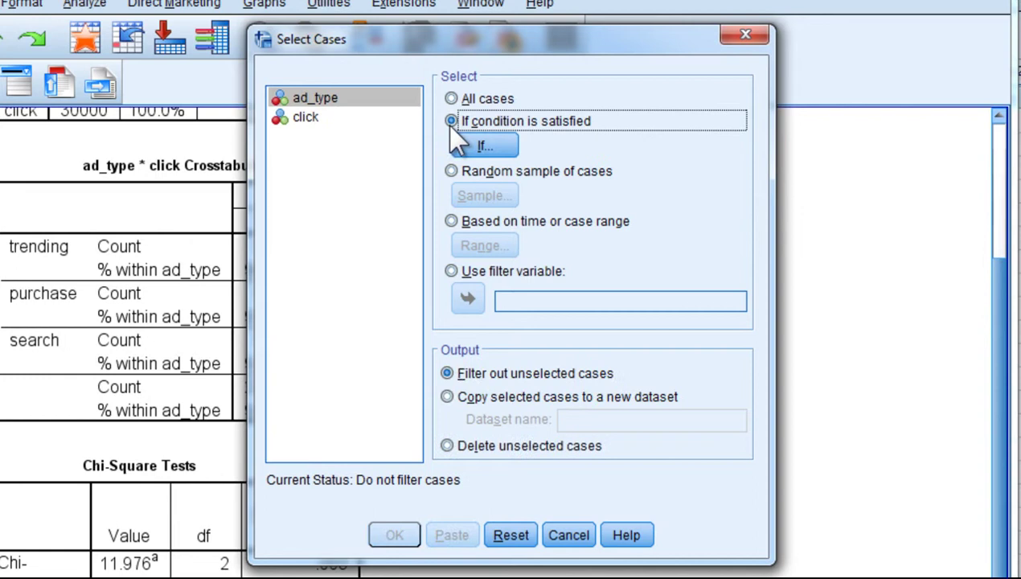
click(484, 146)
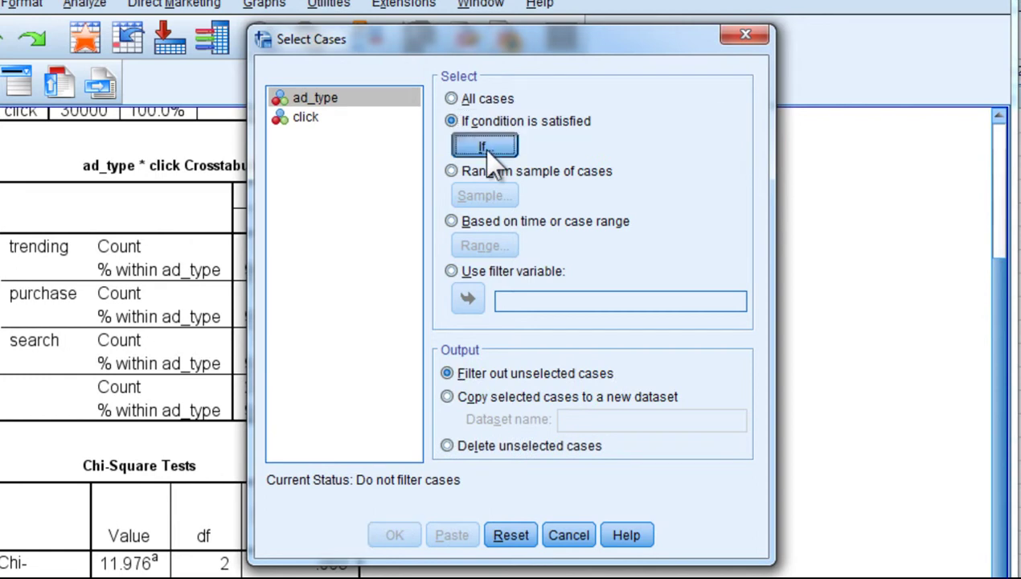
click(319, 115)
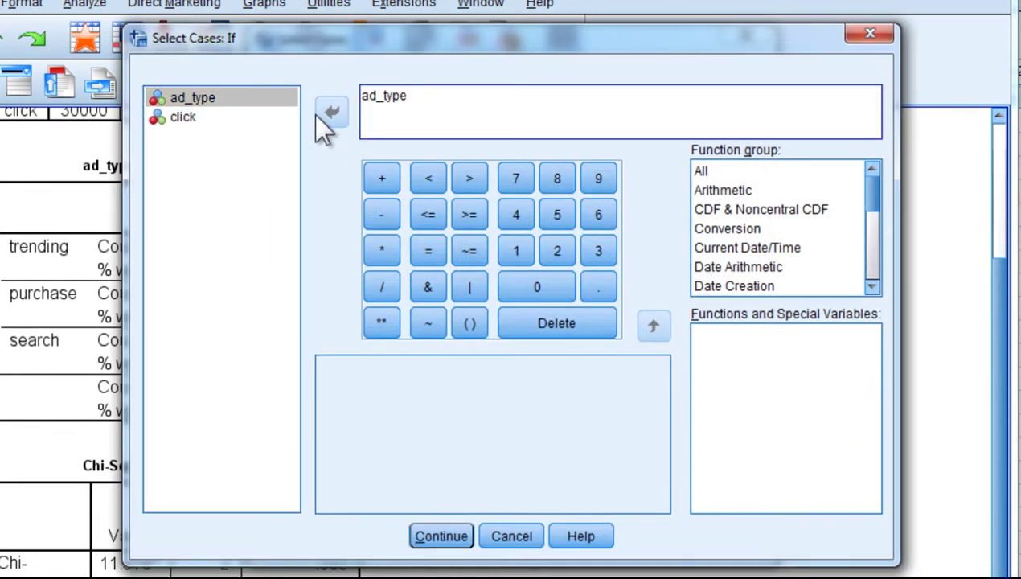
text(= 1 | ad_type = 2)
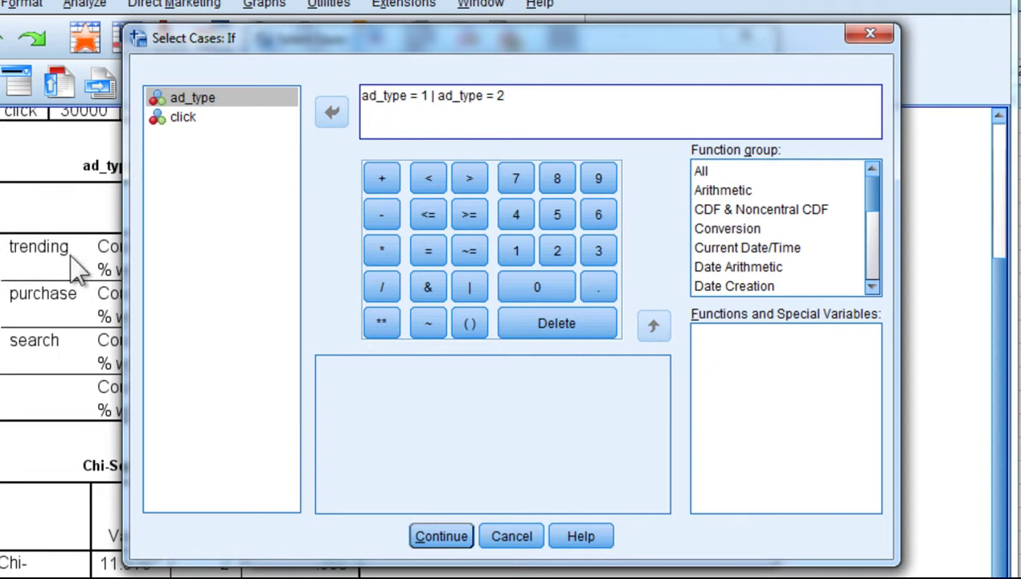
click(424, 538)
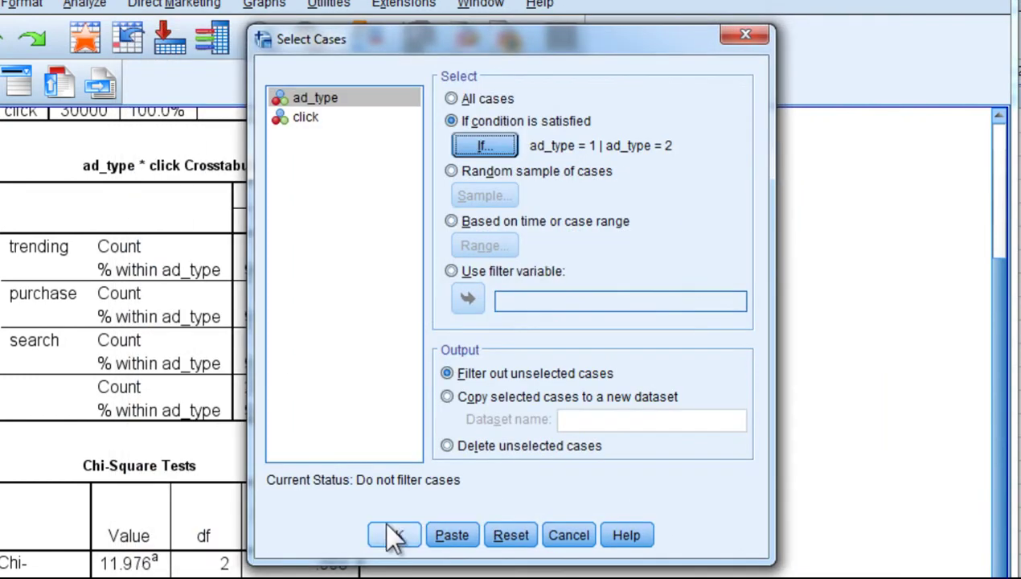
- Apply the ad_type 1 or 2 filter and inspect the new filter_$ column
click(396, 534)
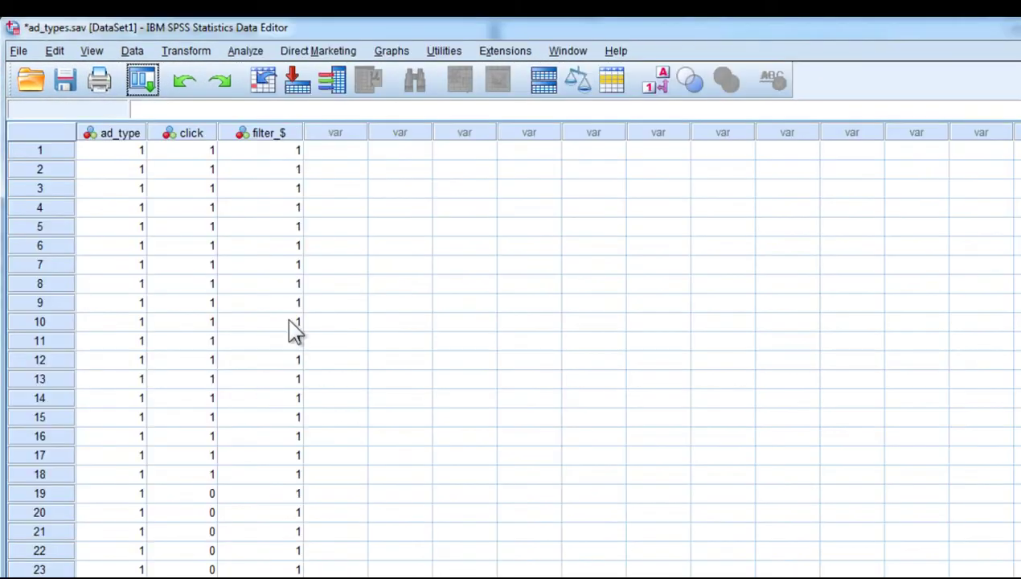
click(296, 149)
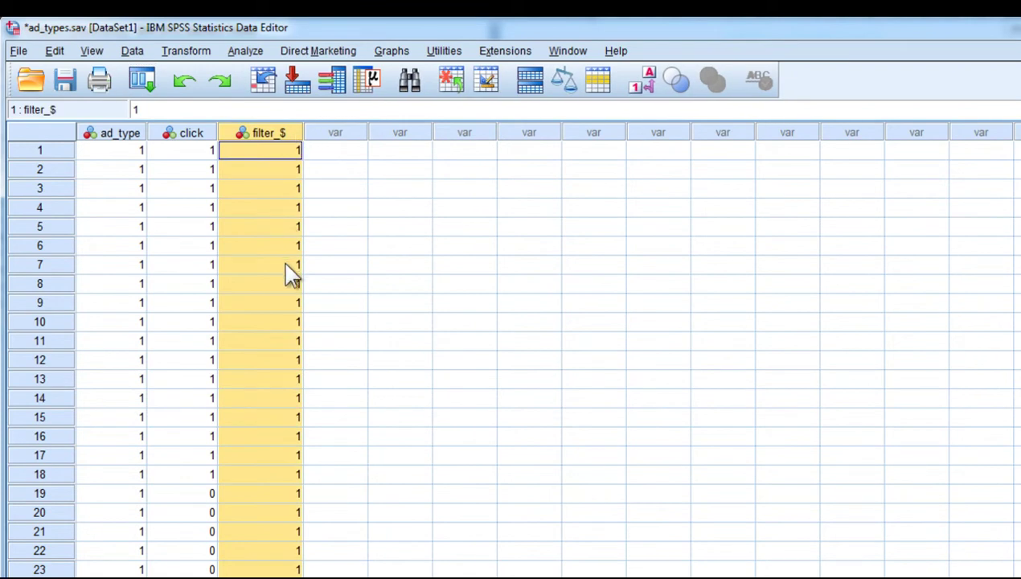
click(283, 230)
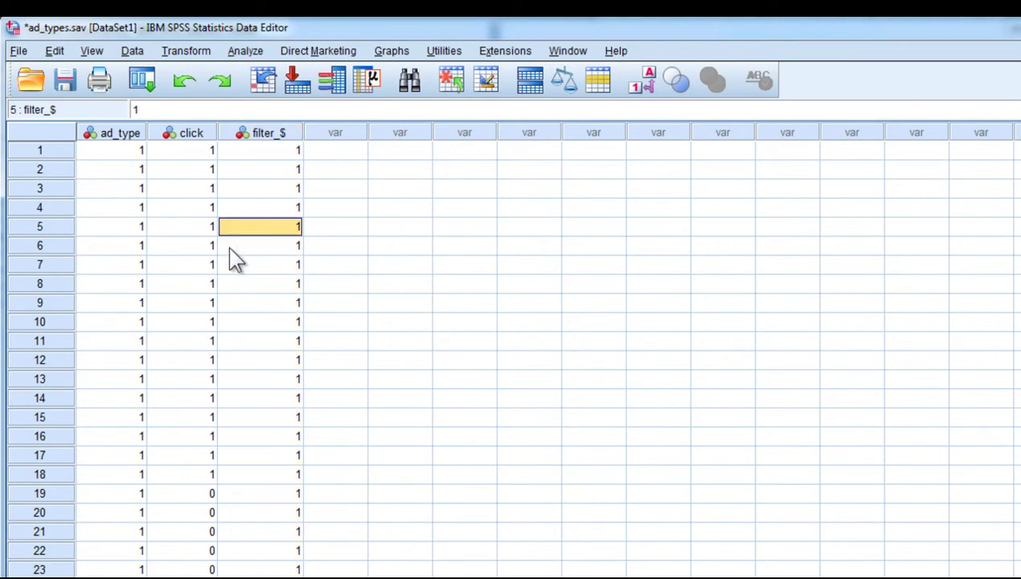
- Reopen Crosstabs with the previous ad_type by click settings
click(256, 53)
mouse_move(298, 107)
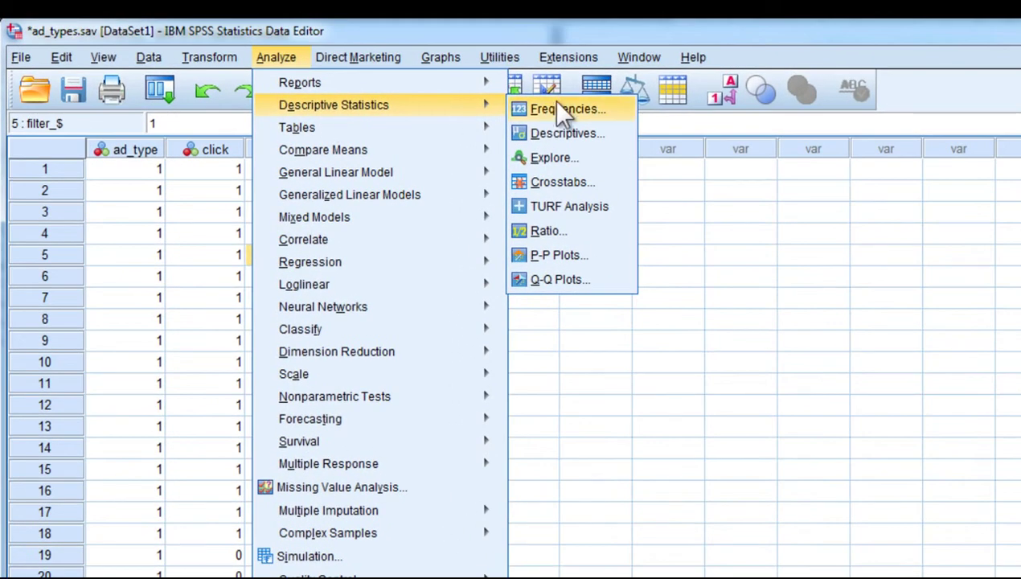
click(562, 182)
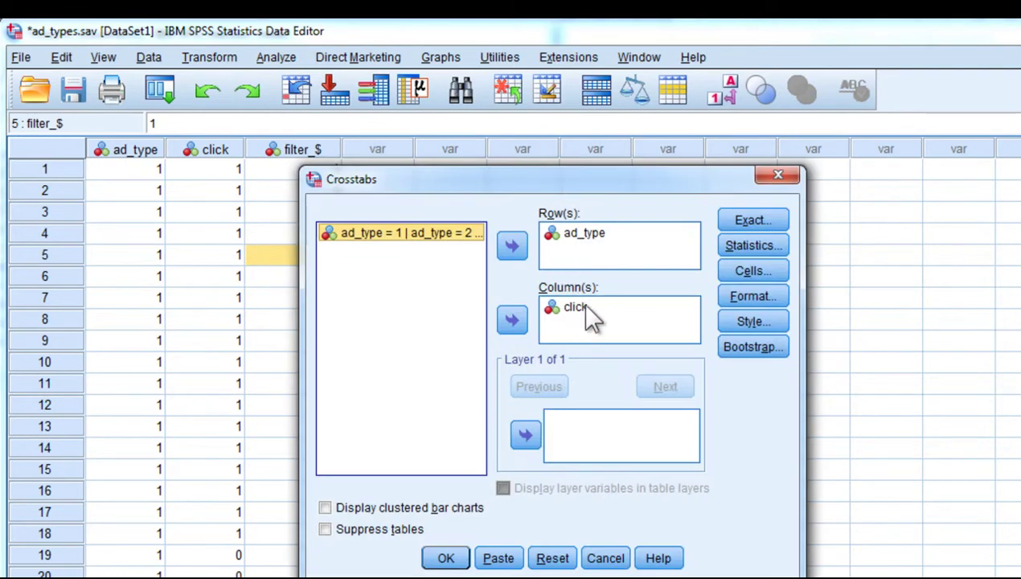
click(444, 557)
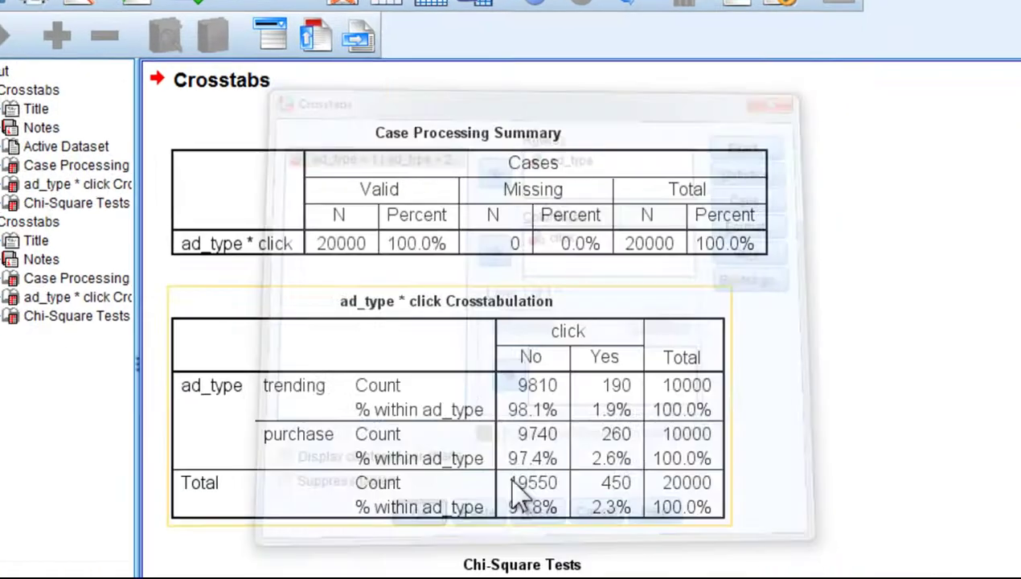
scroll(619, 389, down, 3)
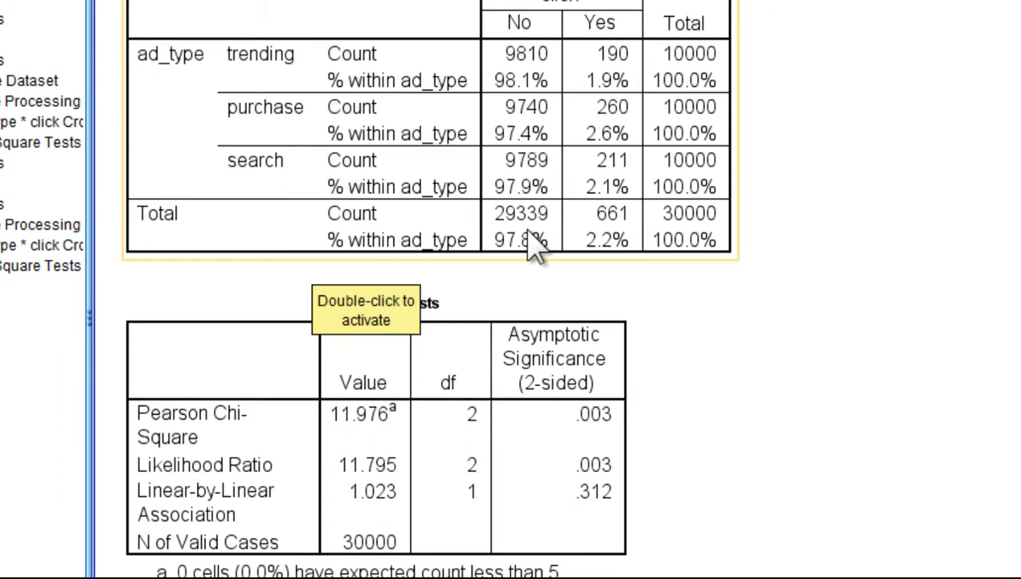
scroll(973, 371, down, 15)
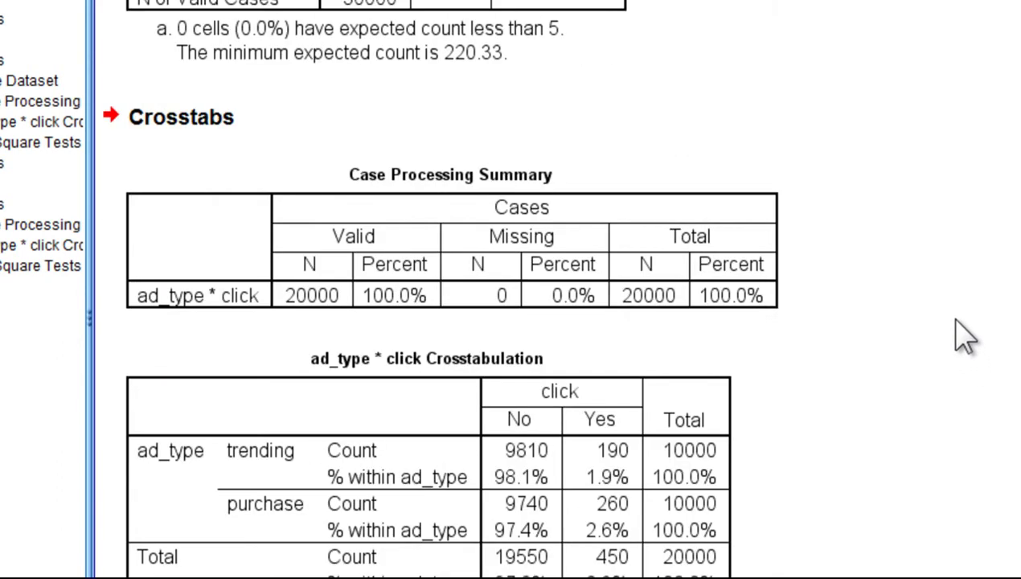
scroll(965, 336, down, 3)
scroll(965, 336, down, 6)
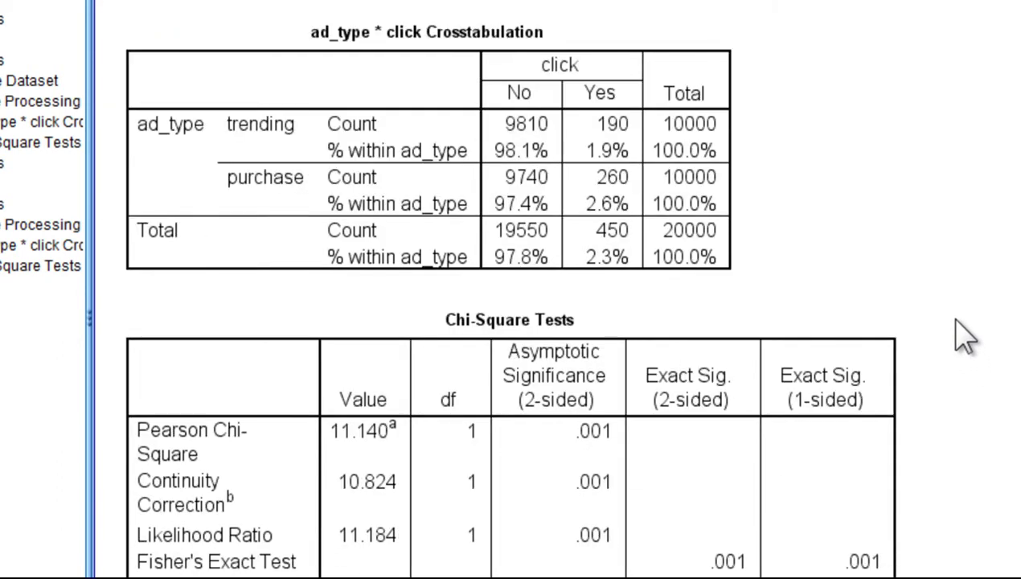
scroll(804, 318, down, 4)
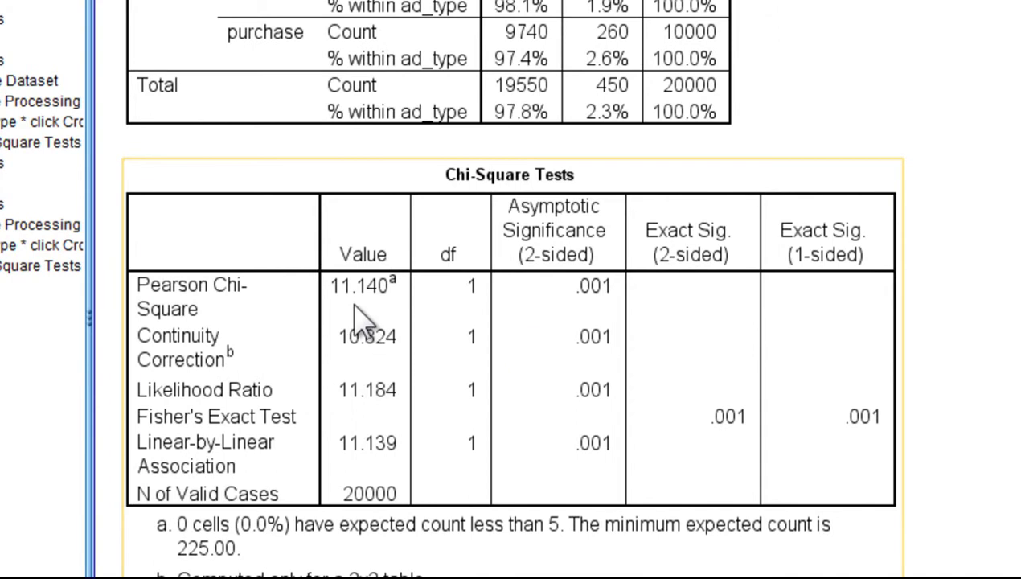
scroll(358, 320, up, 3)
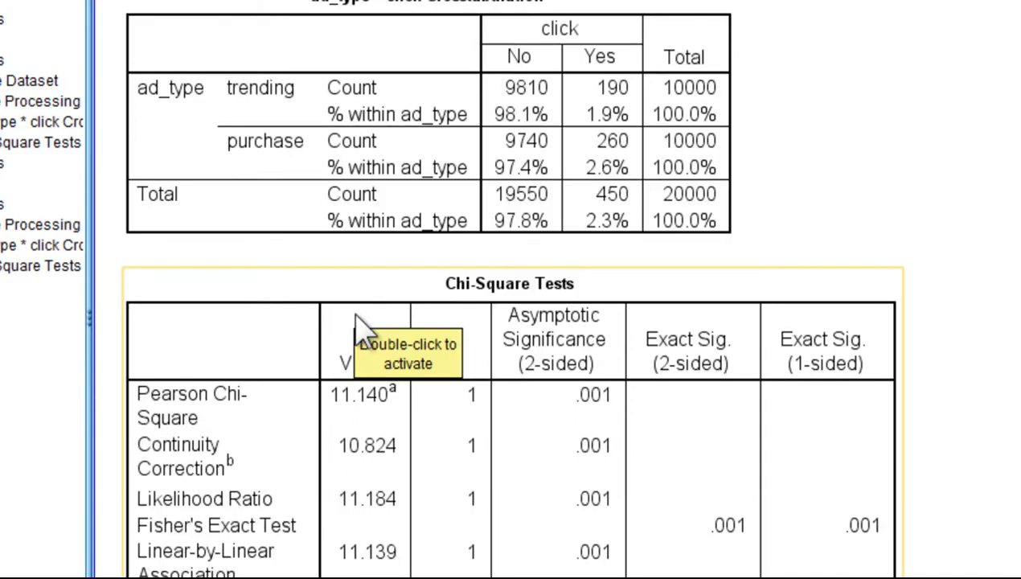
scroll(923, 341, up, 3)
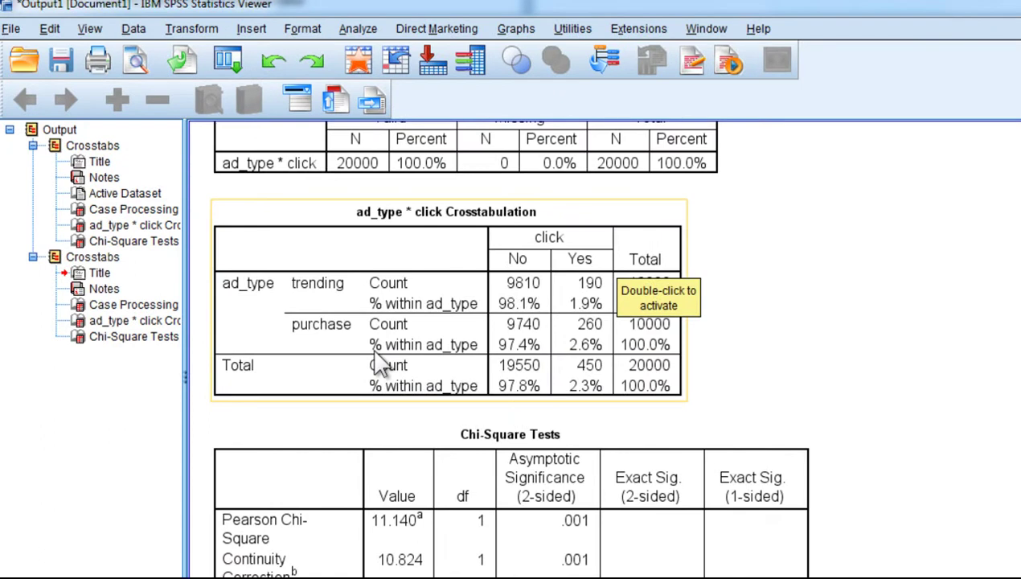
- Change the case filter condition to ad_type = 1 | ad_type = 3 and apply it
click(136, 30)
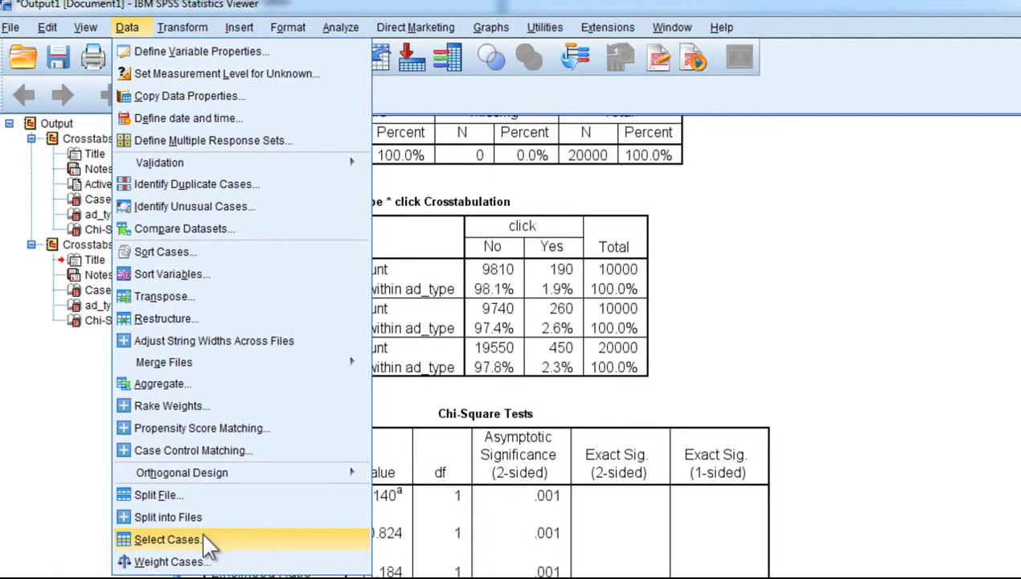
click(207, 545)
click(661, 143)
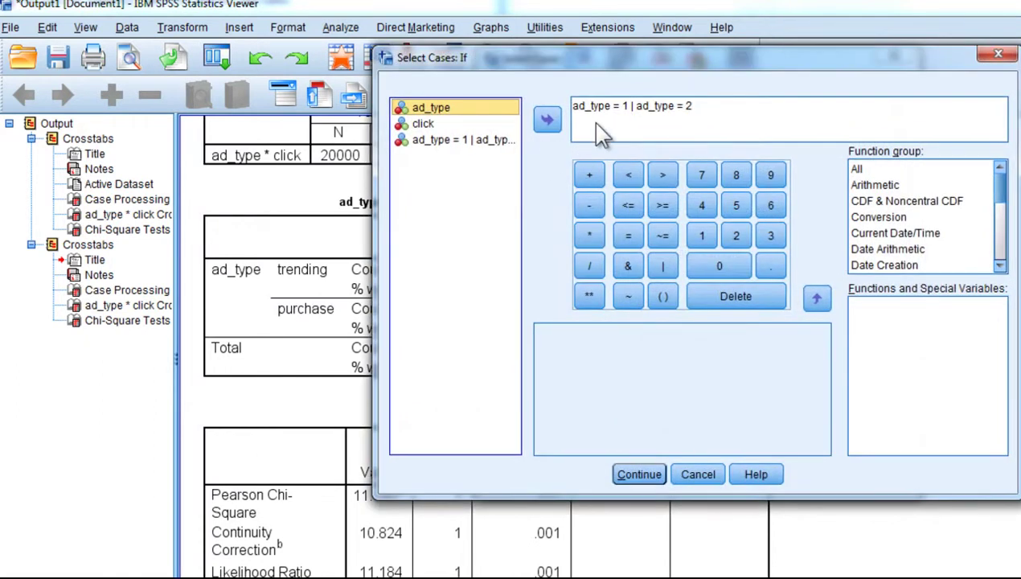
click(726, 120)
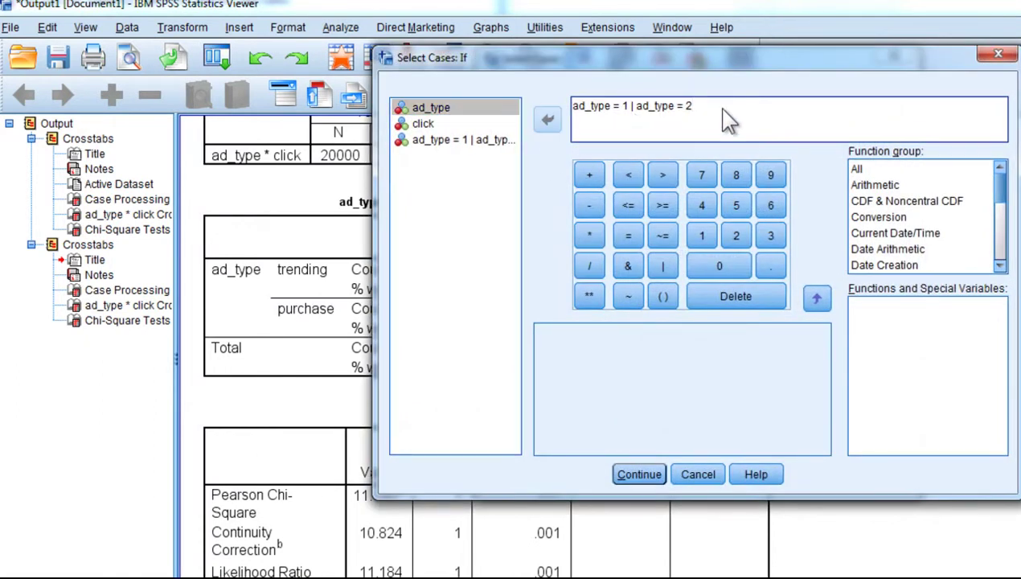
key(BackSpace)
text(3)
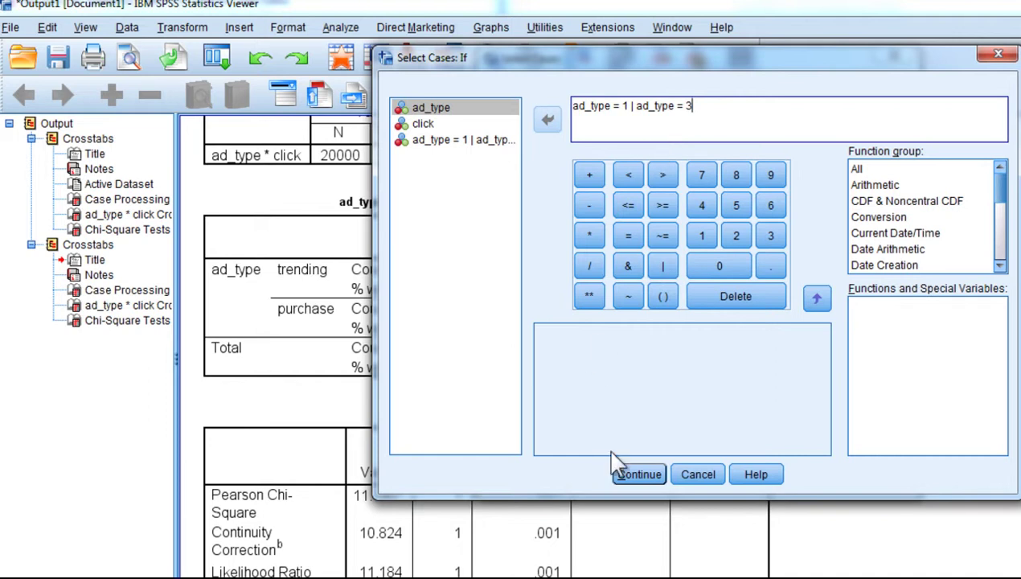
click(624, 474)
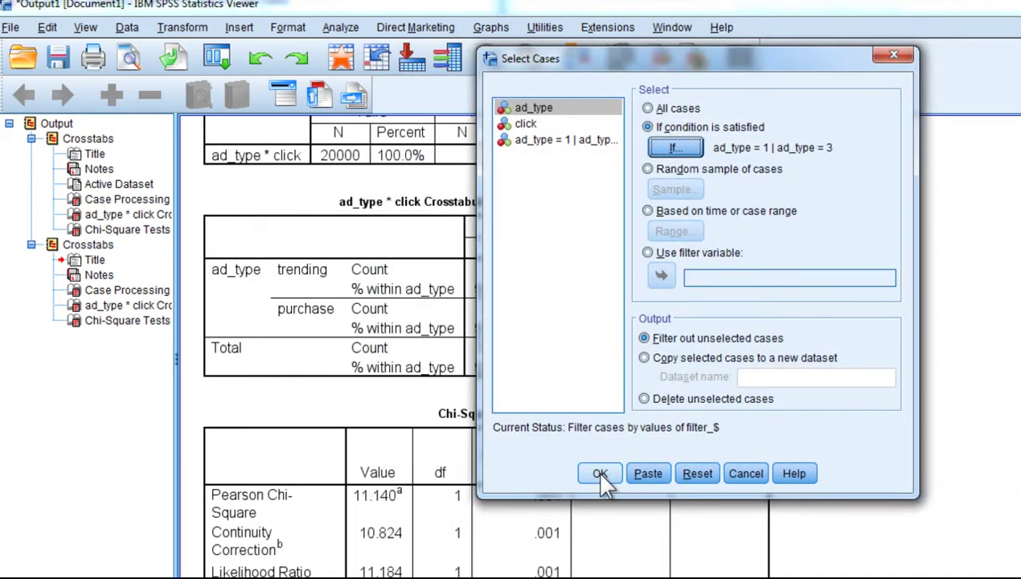
click(601, 478)
- Rerun the ad_type by click crosstab comparing trending with search
click(340, 27)
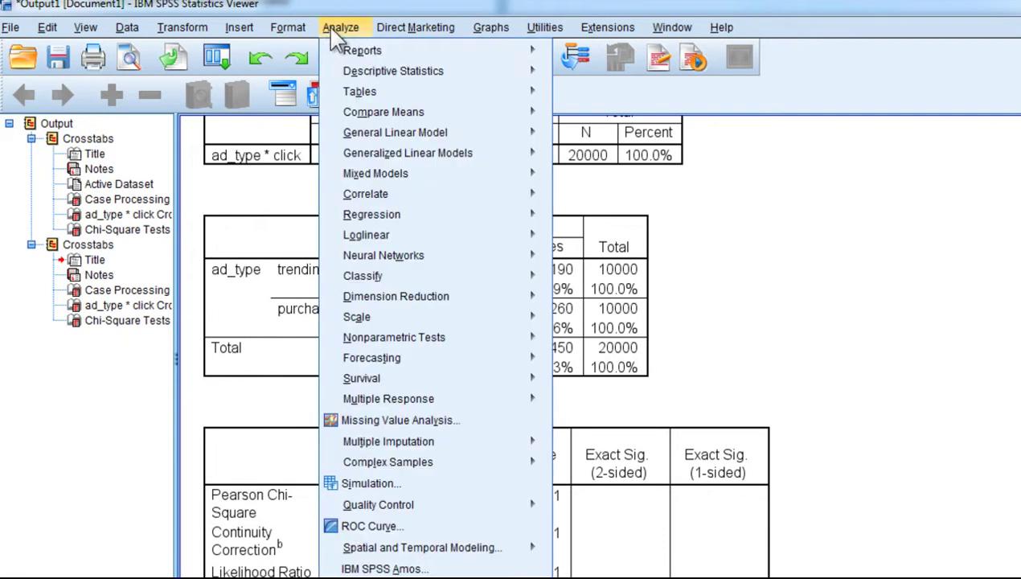
mouse_move(447, 78)
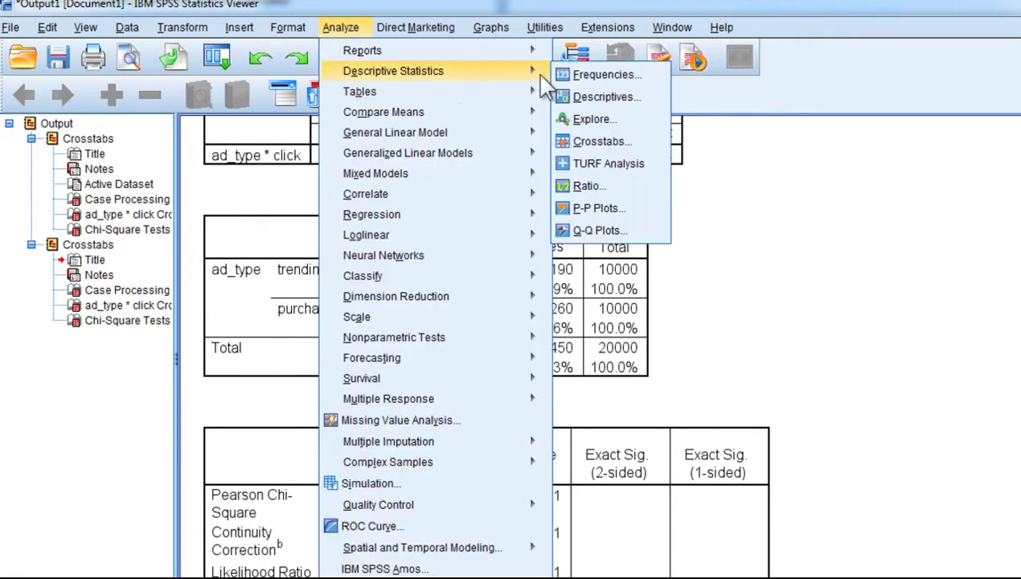
click(587, 143)
click(402, 484)
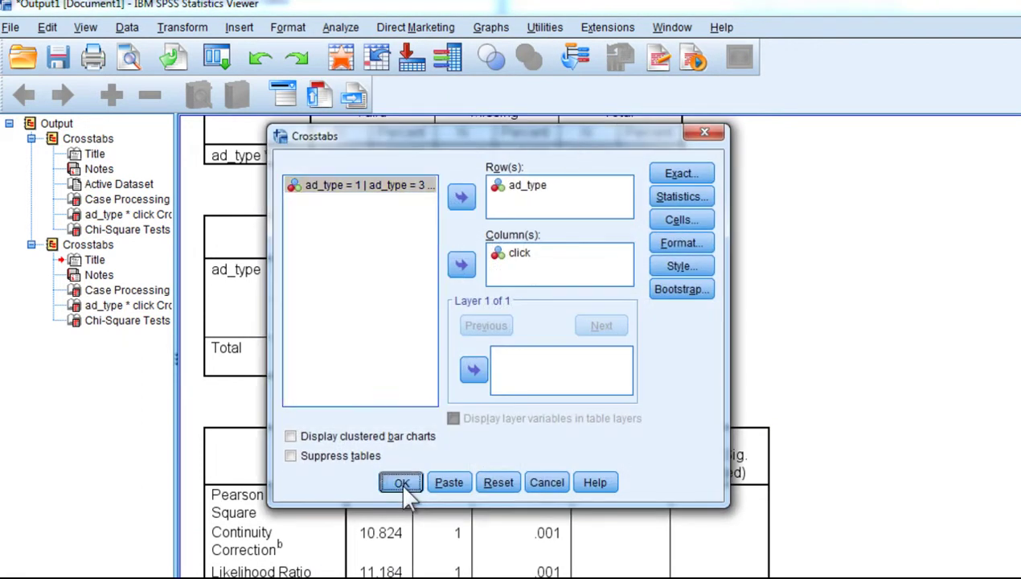
- Compare the trending vs search chi-square (1.122, p = .289) with the earlier output
scroll(401, 483, down, 2)
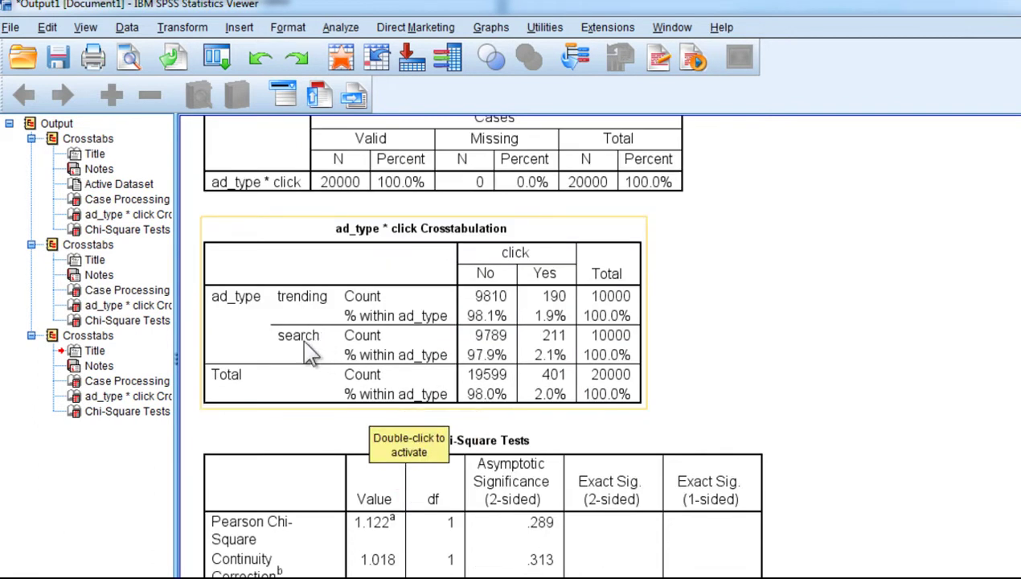
scroll(337, 358, up, 10)
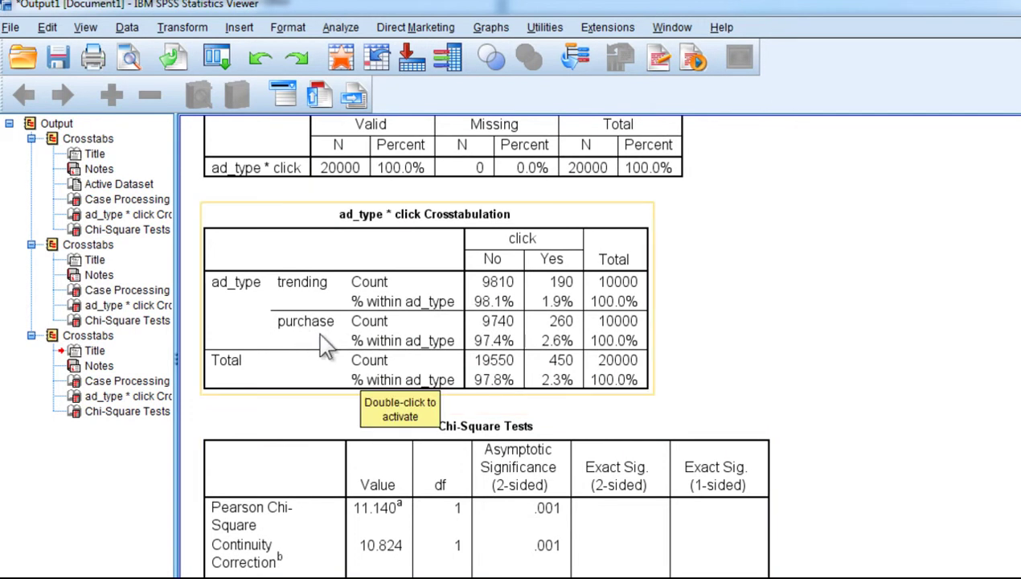
scroll(321, 345, down, 10)
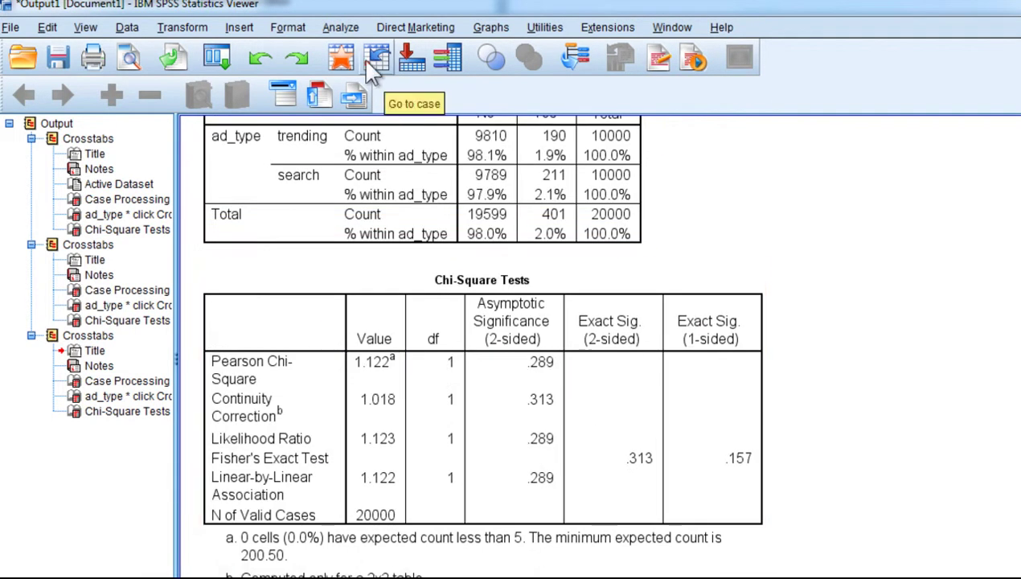
click(127, 27)
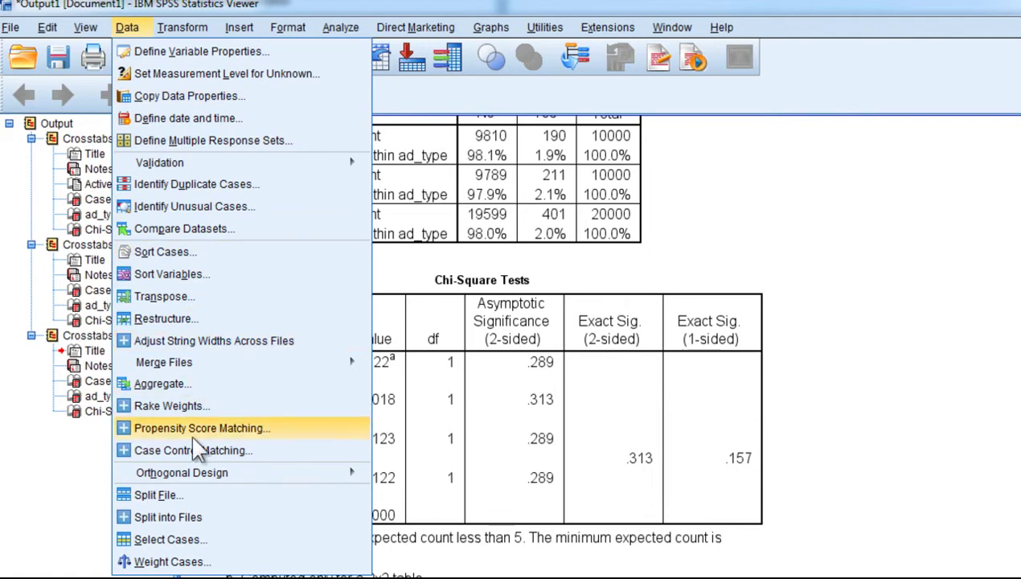
- Switch the filter to ad_type = 2 | ad_type = 3 and reopen the ad_type by click Crosstabs
click(201, 540)
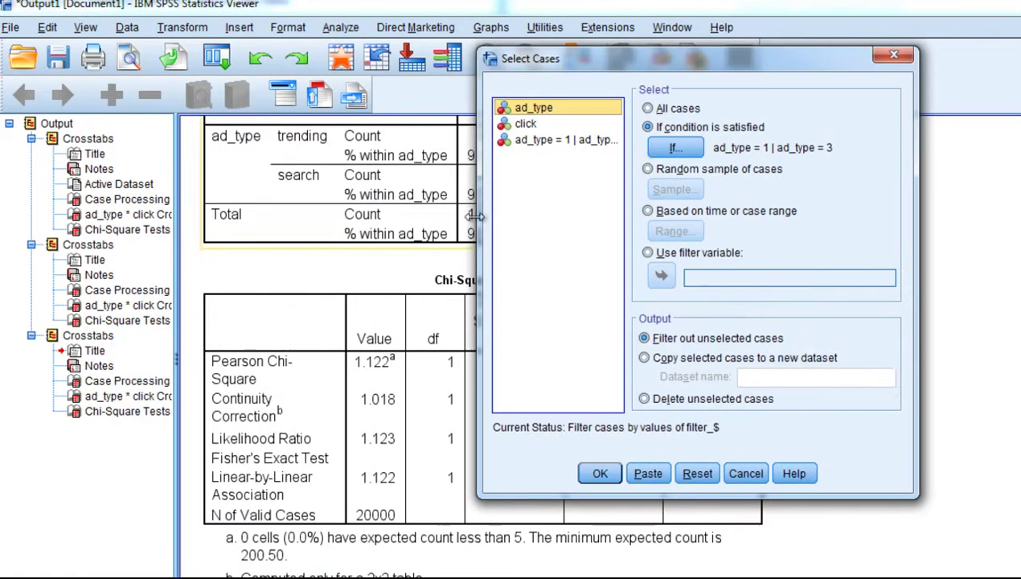
click(672, 149)
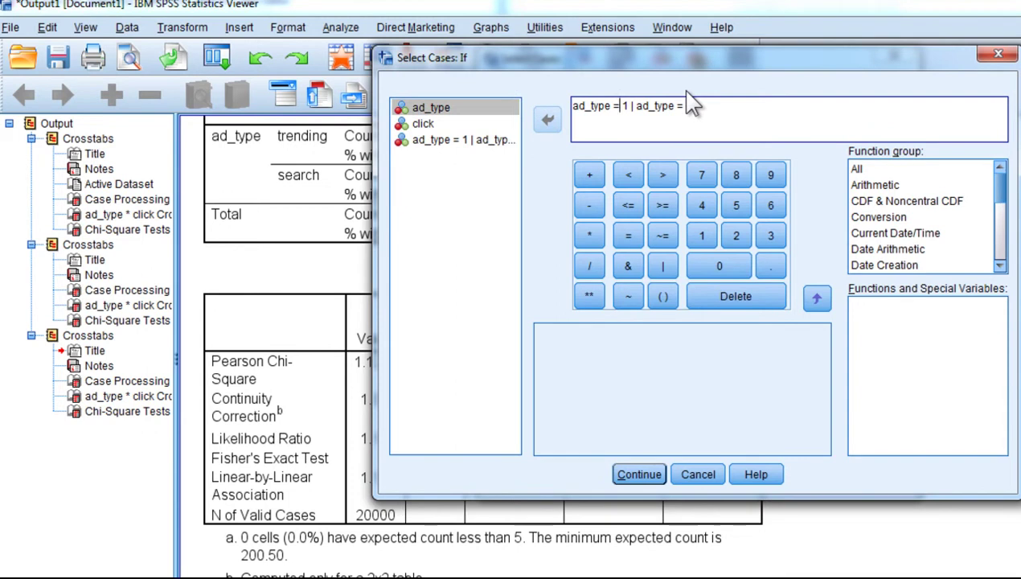
key(shift+Right)
text(2)
text(3)
click(650, 470)
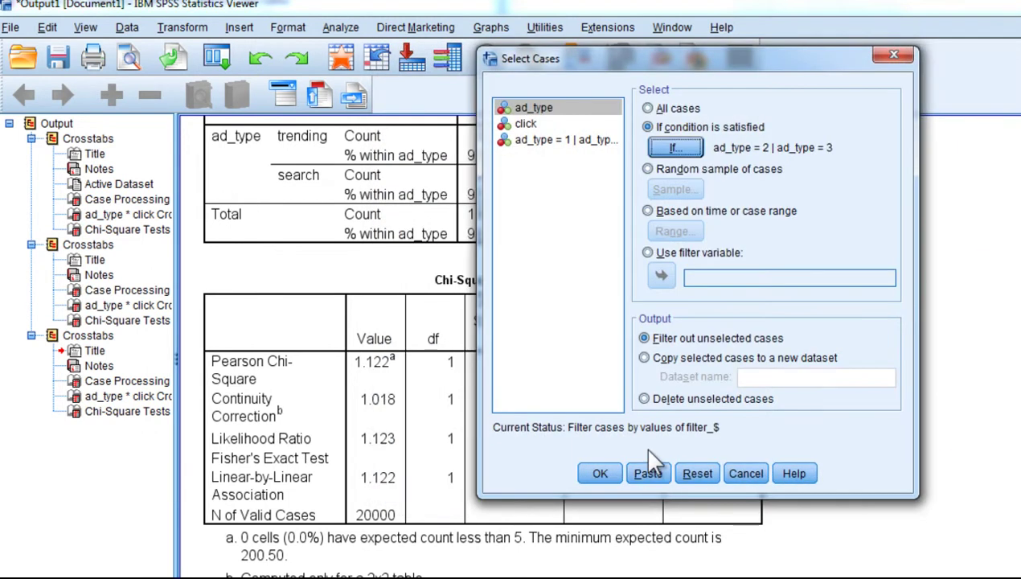
click(597, 471)
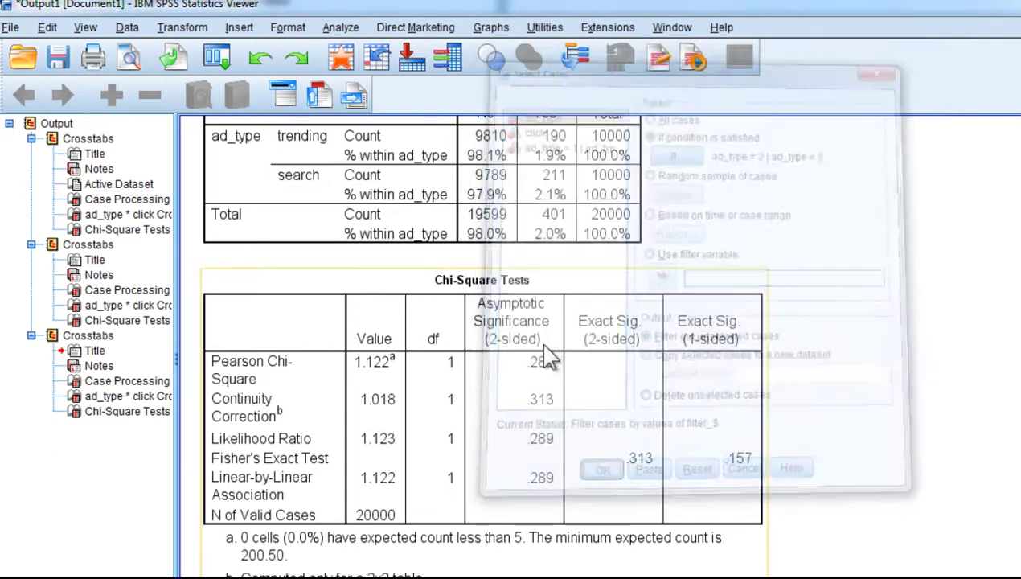
click(341, 28)
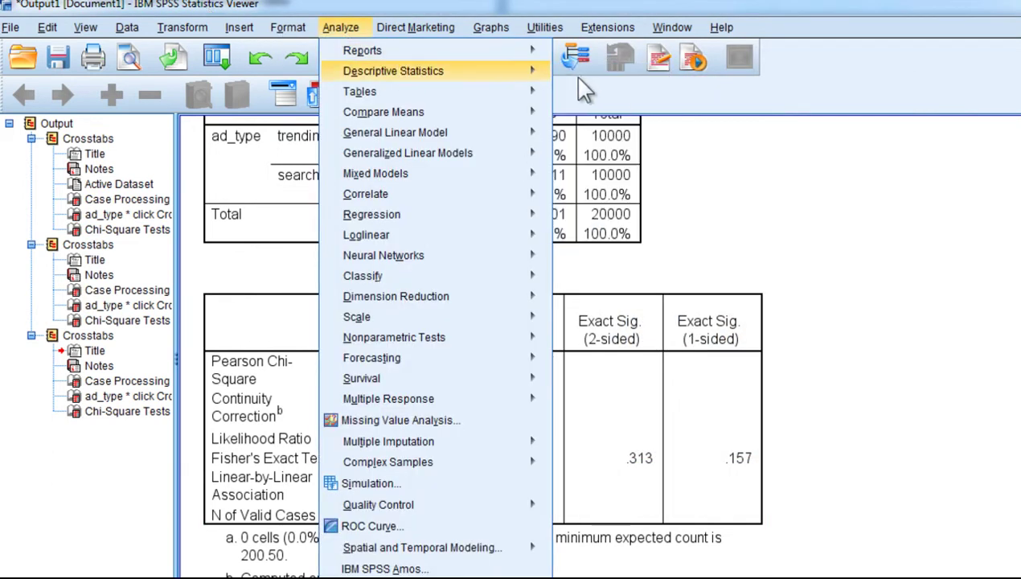
click(580, 140)
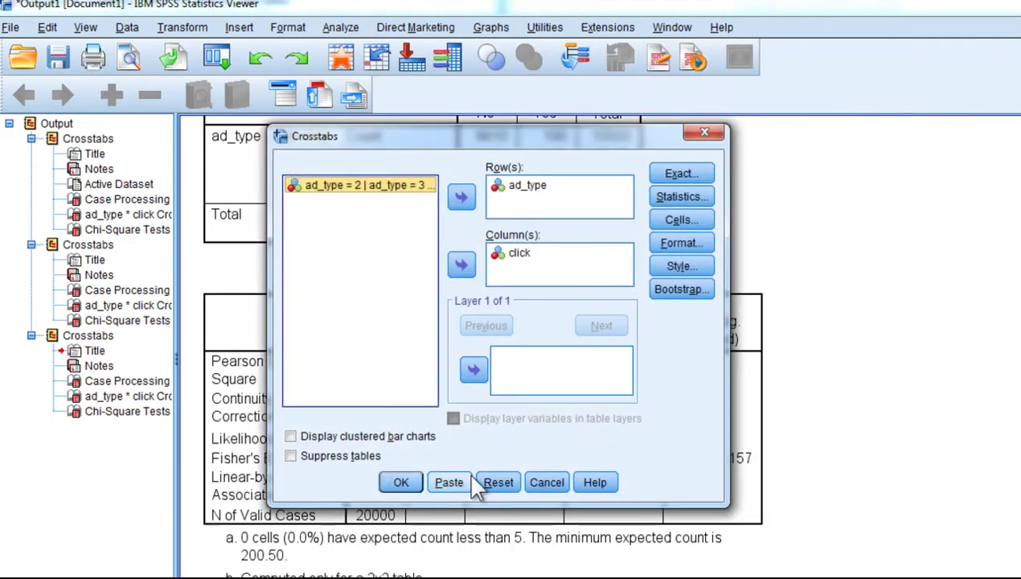
- Run the purchase vs search crosstab and review its chi-square 5.221, p = .022 against earlier tables
click(404, 484)
scroll(611, 399, down, 5)
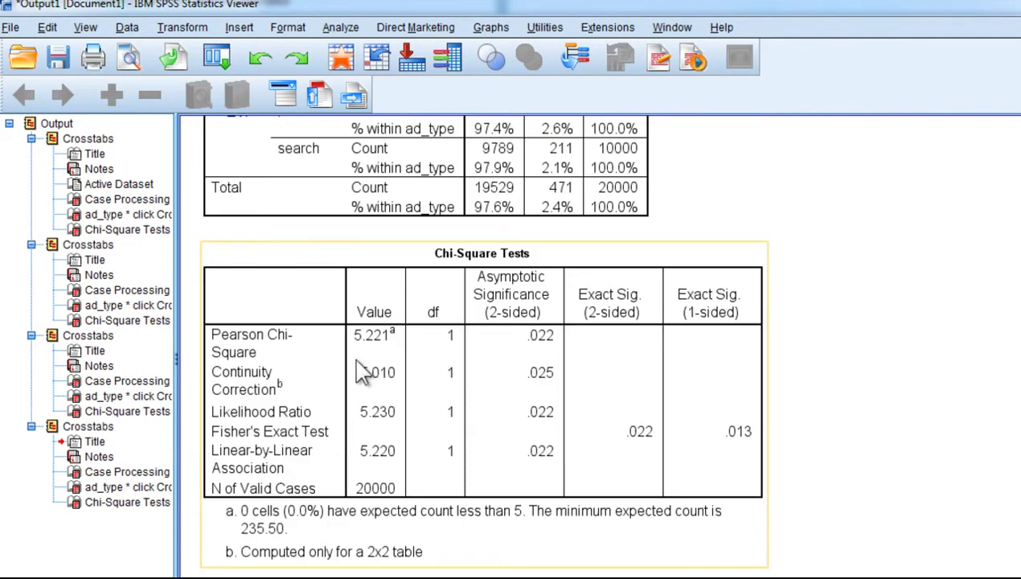
scroll(366, 362, up, 2)
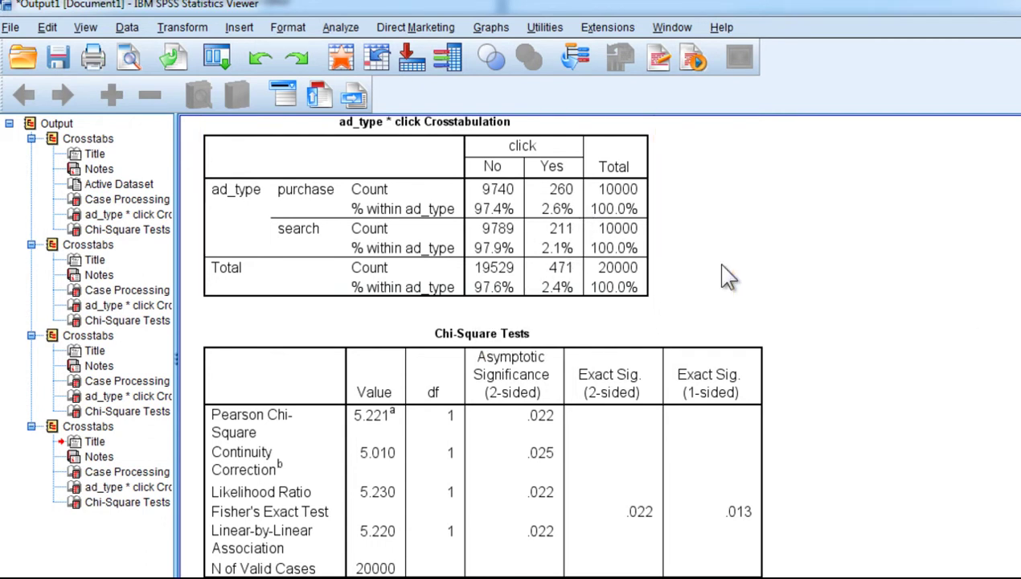
scroll(544, 441, up, 10)
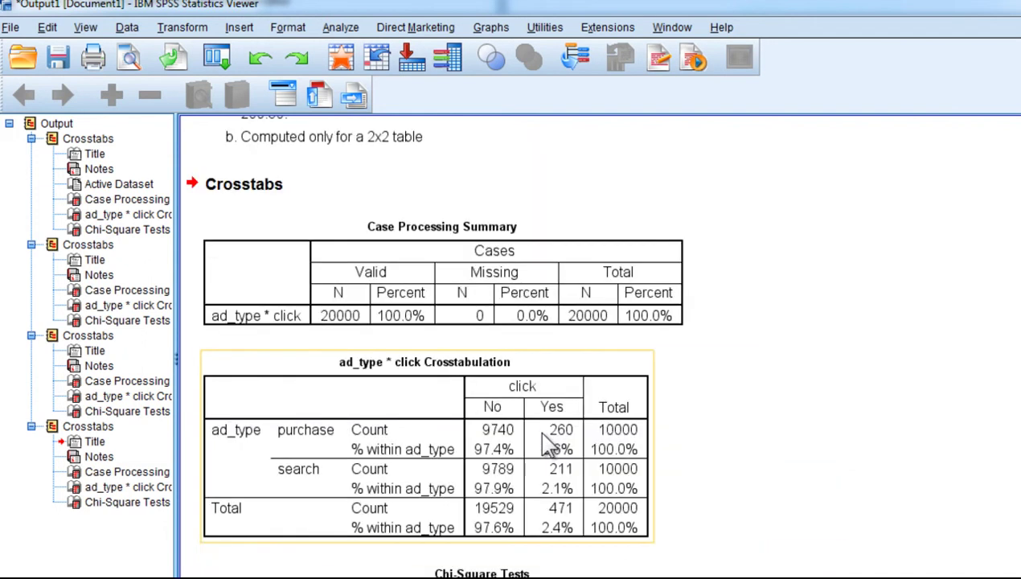
scroll(544, 444, up, 2)
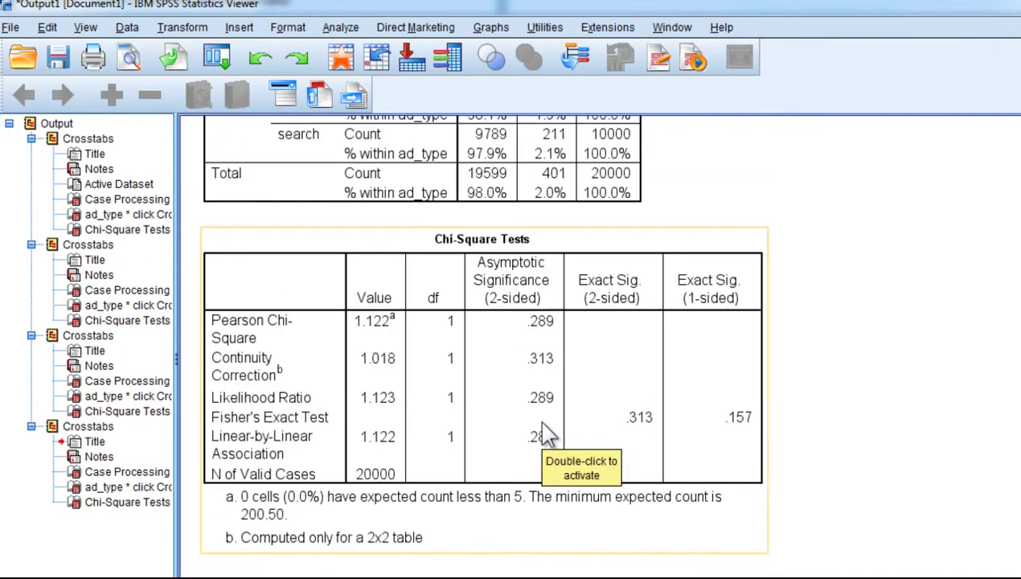
click(515, 366)
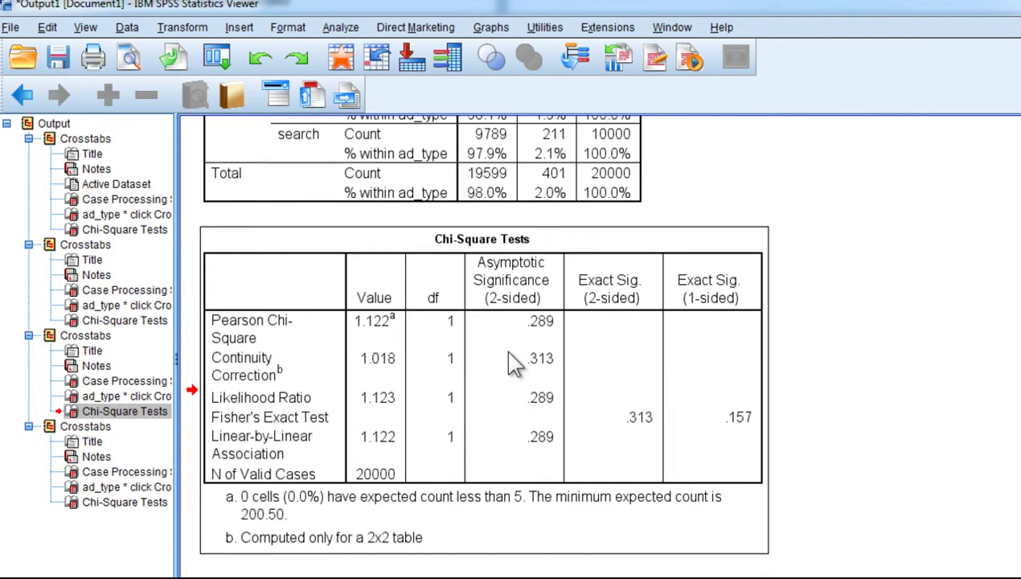
scroll(515, 366, up, 12)
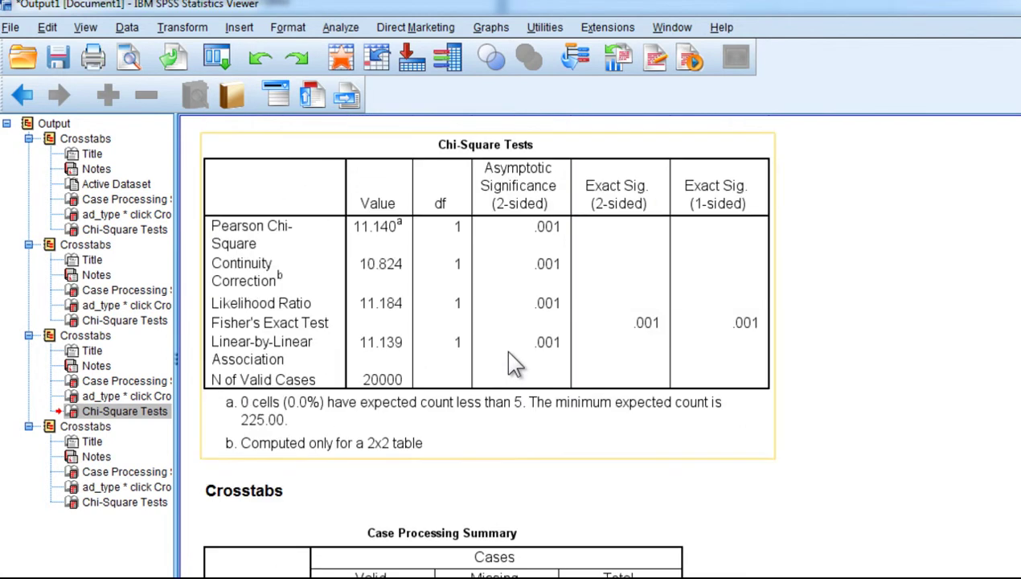
scroll(514, 366, down, 5)
scroll(515, 366, down, 7)
scroll(513, 360, up, 1)
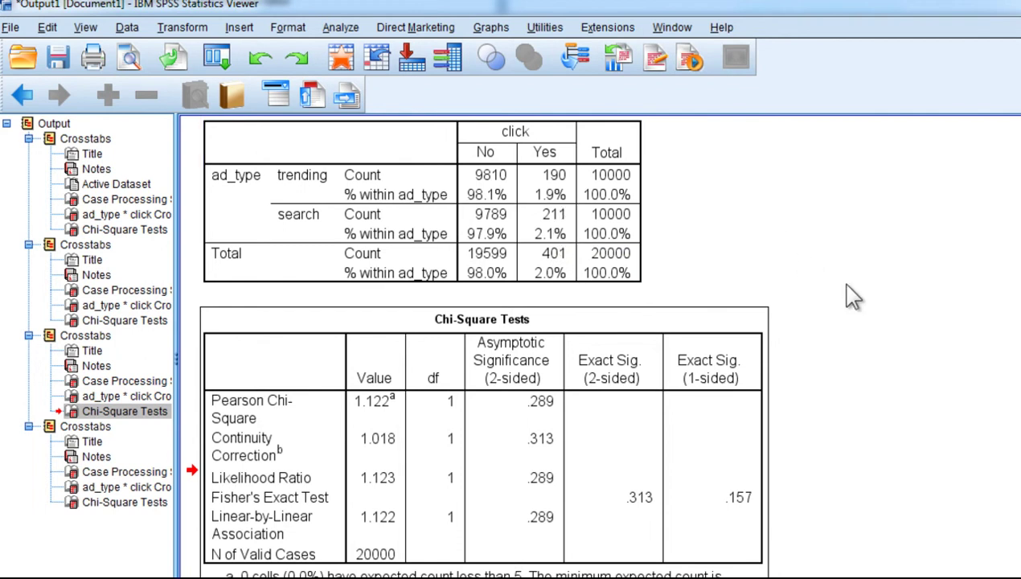
scroll(834, 326, down, 3)
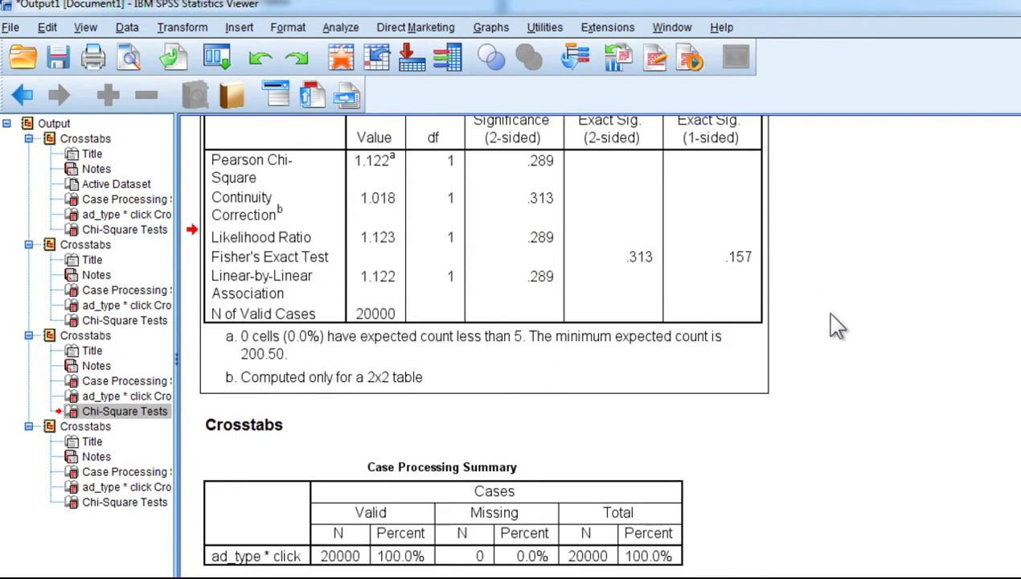
scroll(836, 326, down, 5)
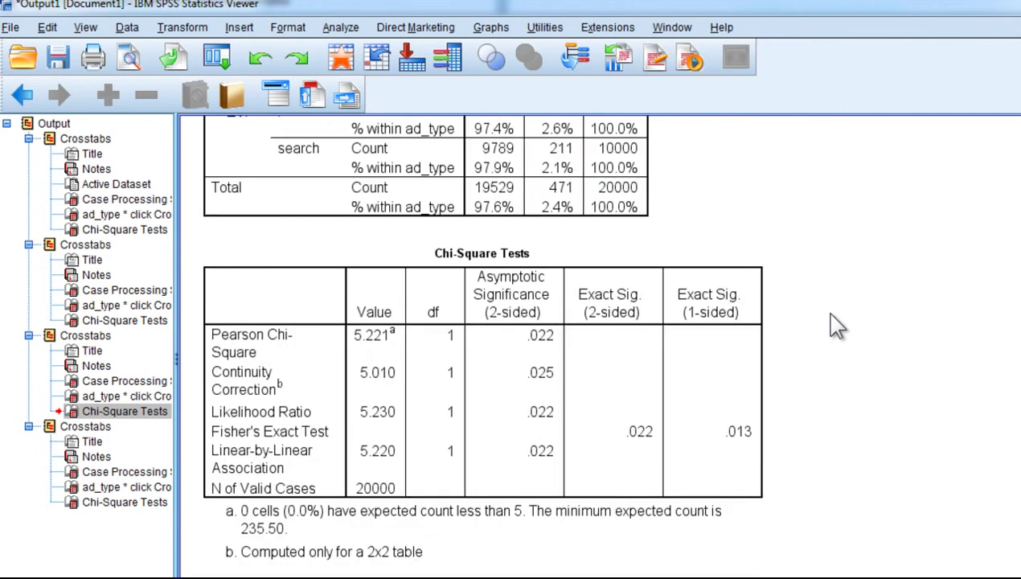